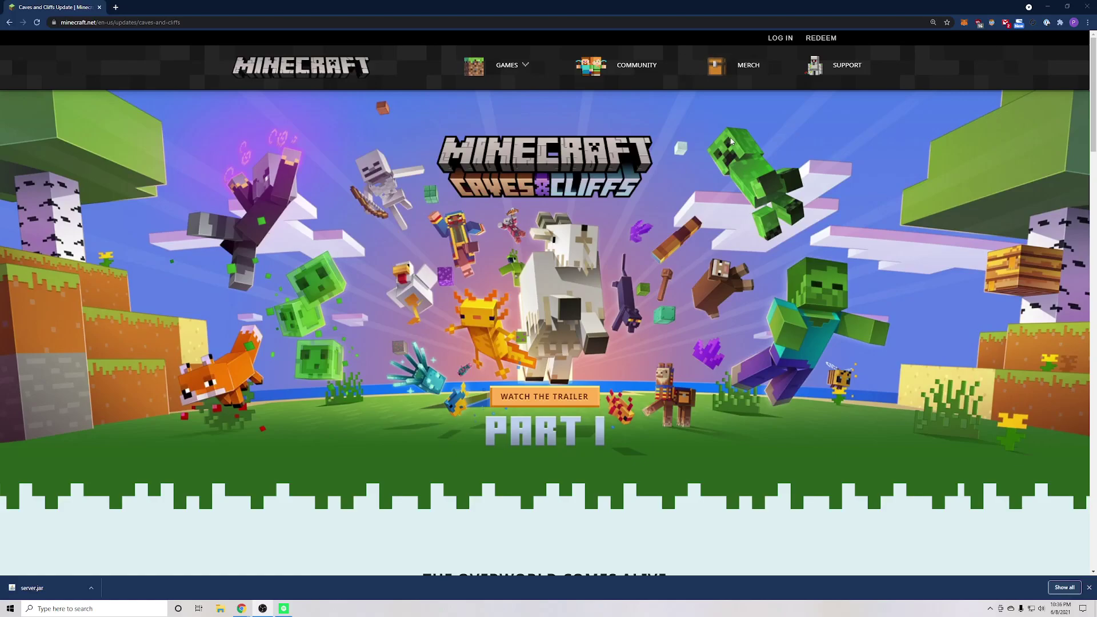
# - Go to the playit.gg homepage by entering 'playit' in Chrome's address bar
pyautogui.click(316, 22)
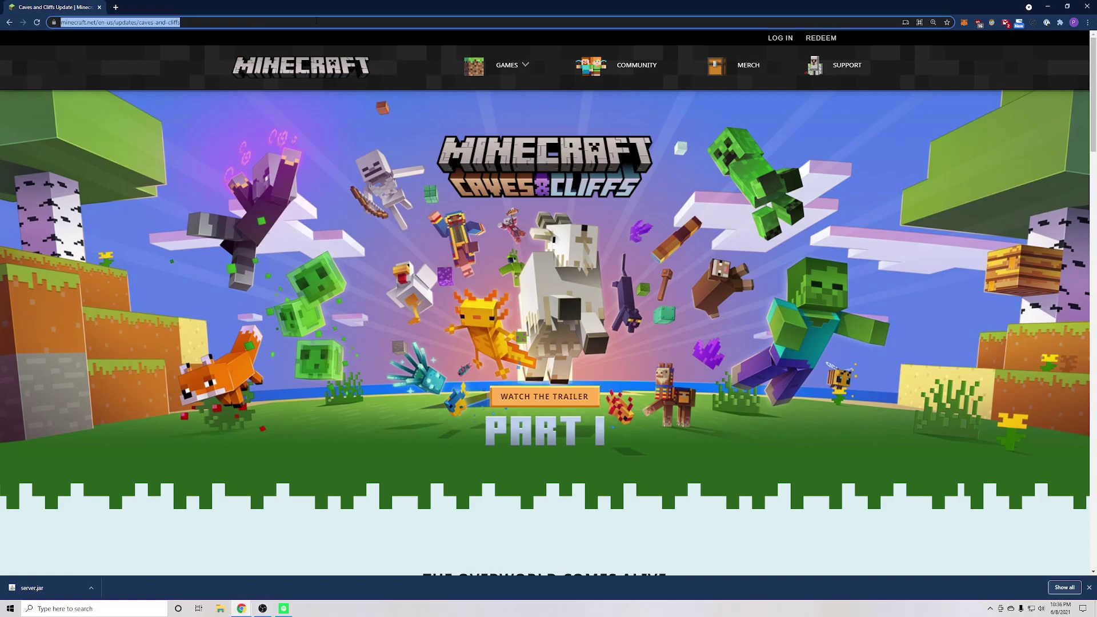
pyautogui.write('playit.g')
pyautogui.press('Return')
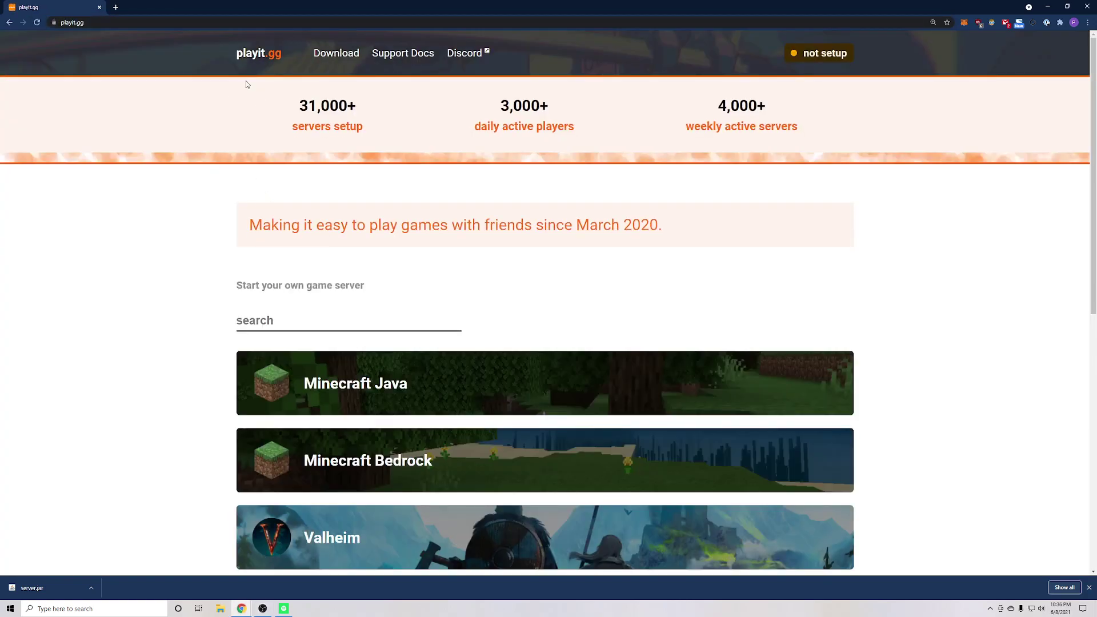
# - Open the Minecraft Java guide, answer No, and download and keep minecraft_server.1.17.jar
pyautogui.click(412, 393)
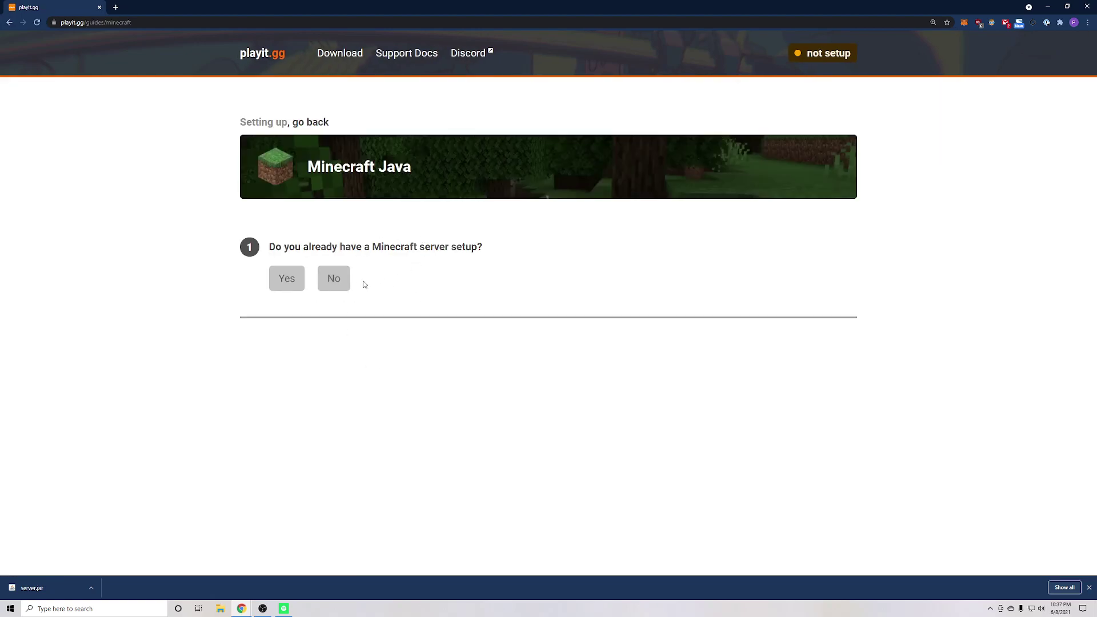
pyautogui.click(335, 280)
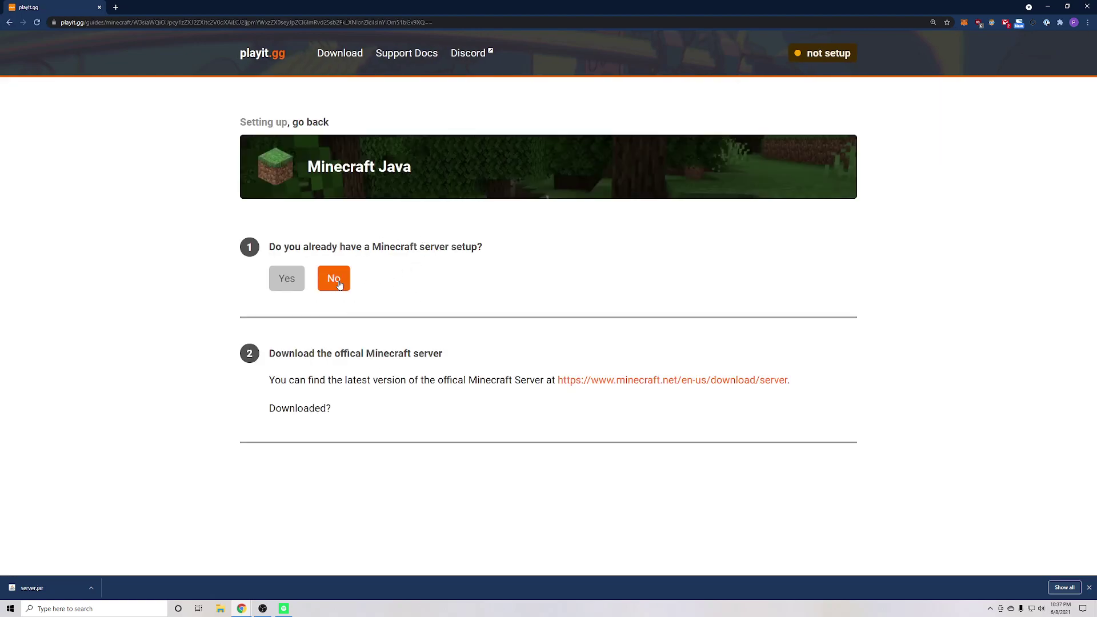
pyautogui.click(629, 382)
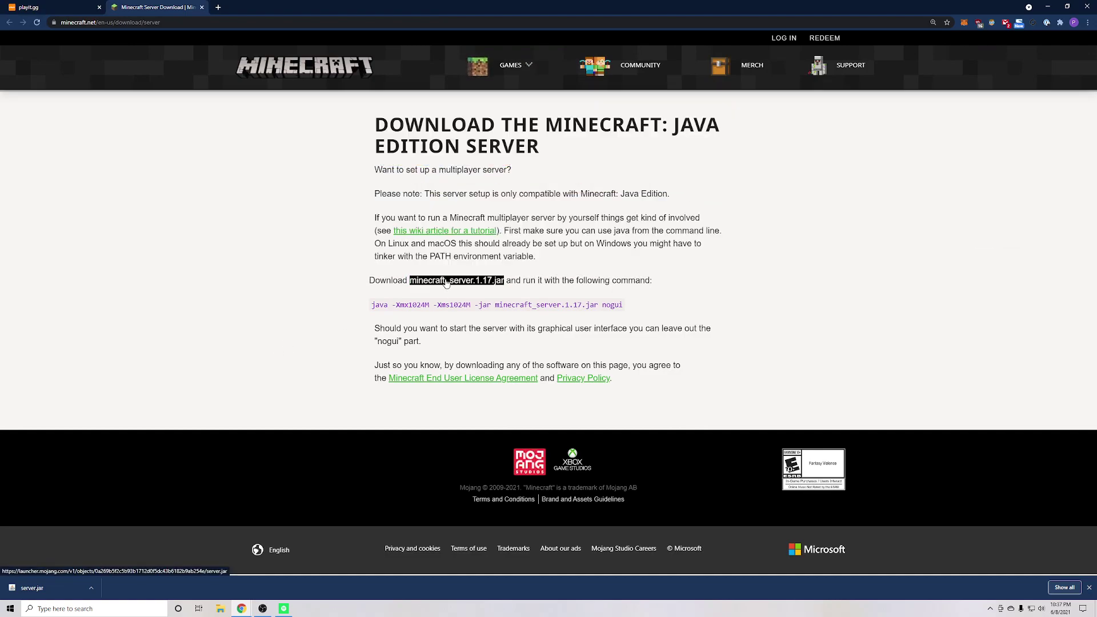
pyautogui.click(447, 282)
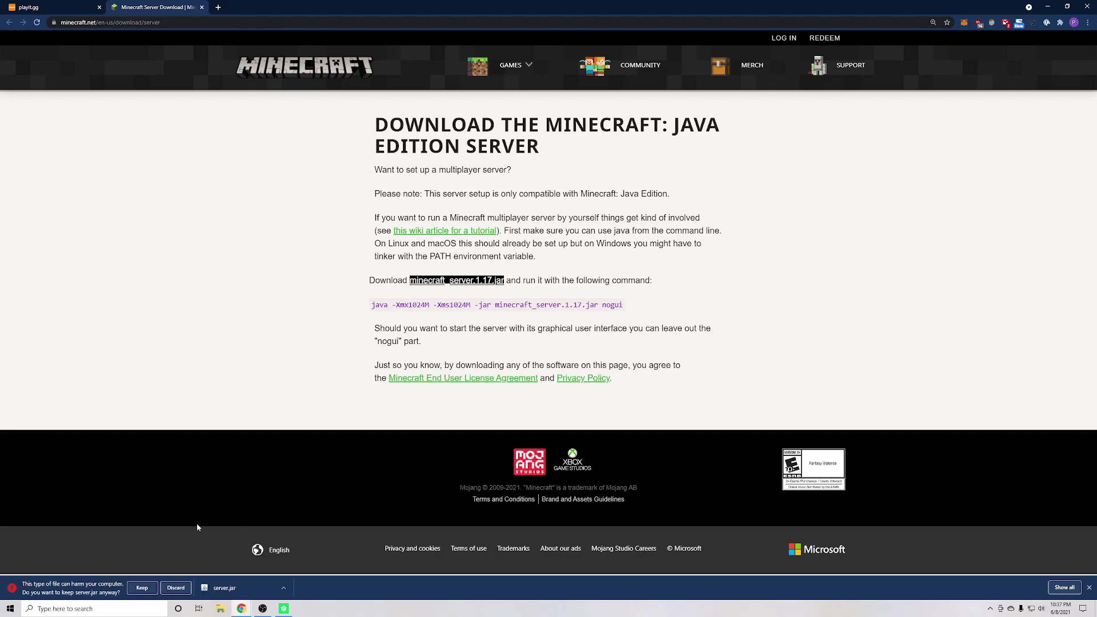
pyautogui.click(142, 588)
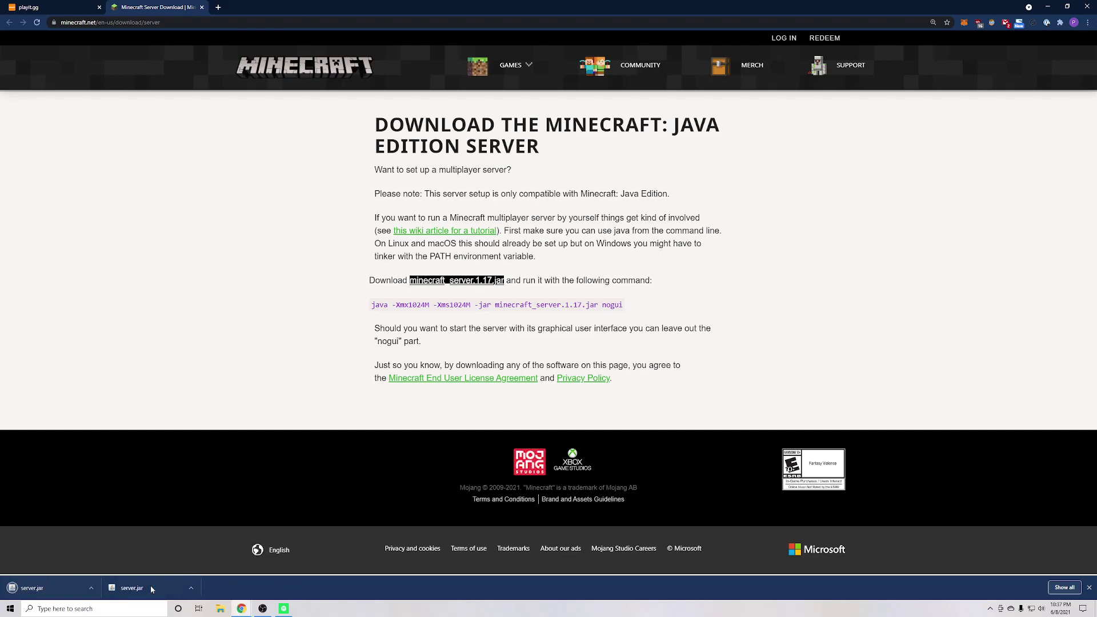
# - Back in the playit.gg guide, tick the server Downloaded? checkbox
pyautogui.click(73, 8)
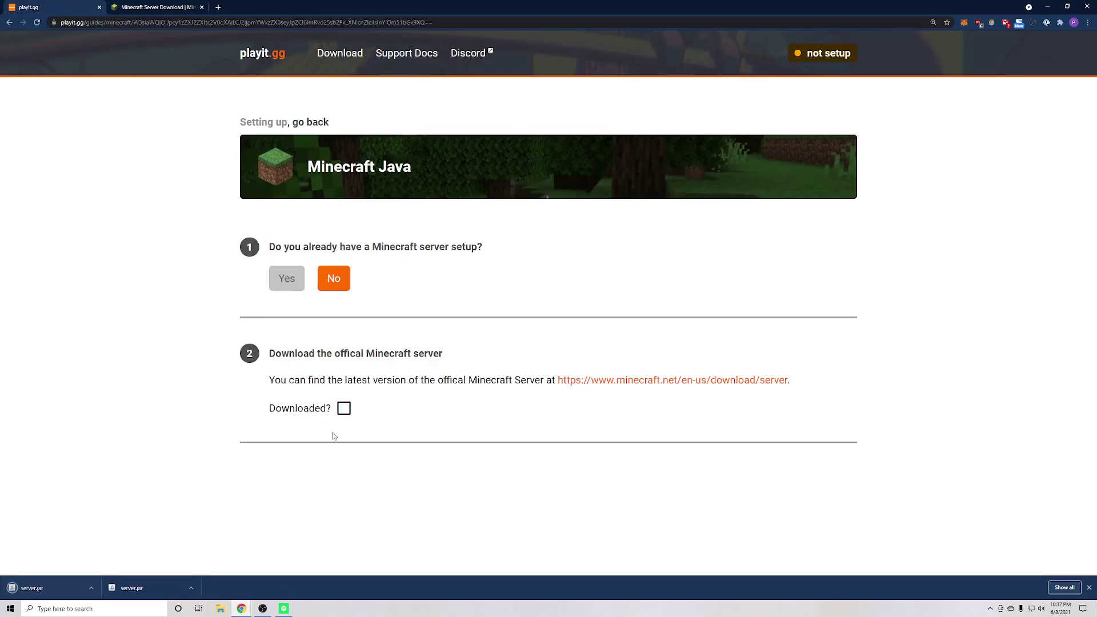
pyautogui.click(343, 408)
pyautogui.scroll(-1, 409, 422)
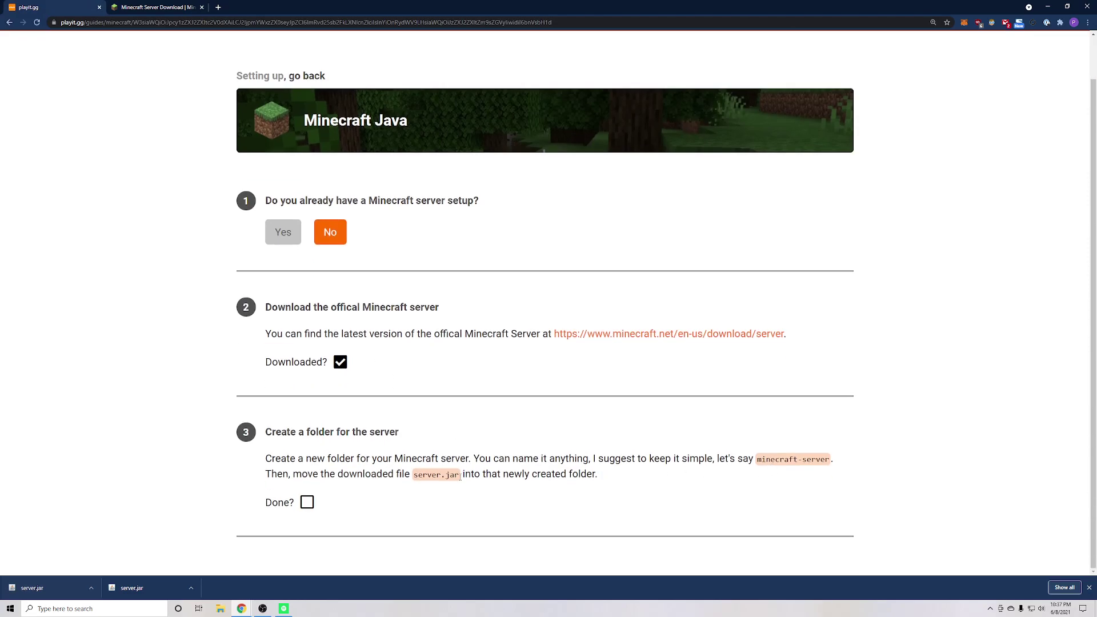
# - Create a new folder named minecraft-server on Local Disk (C:)
pyautogui.click(221, 608)
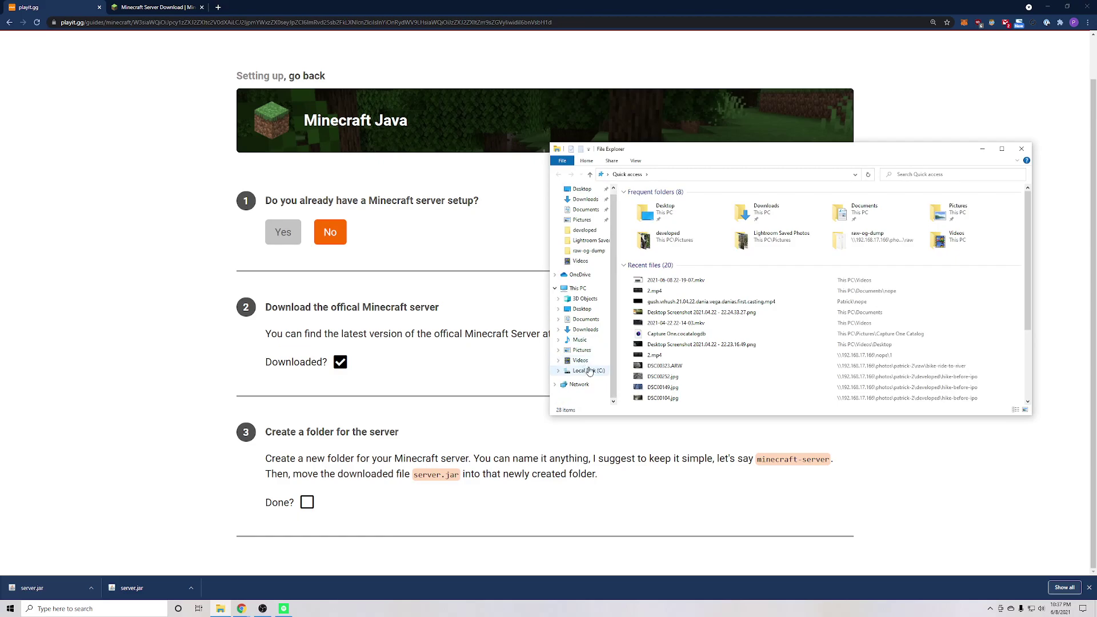
pyautogui.click(591, 372)
pyautogui.rightClick(695, 322)
pyautogui.moveTo(739, 417)
pyautogui.click(805, 413)
pyautogui.write('minec')
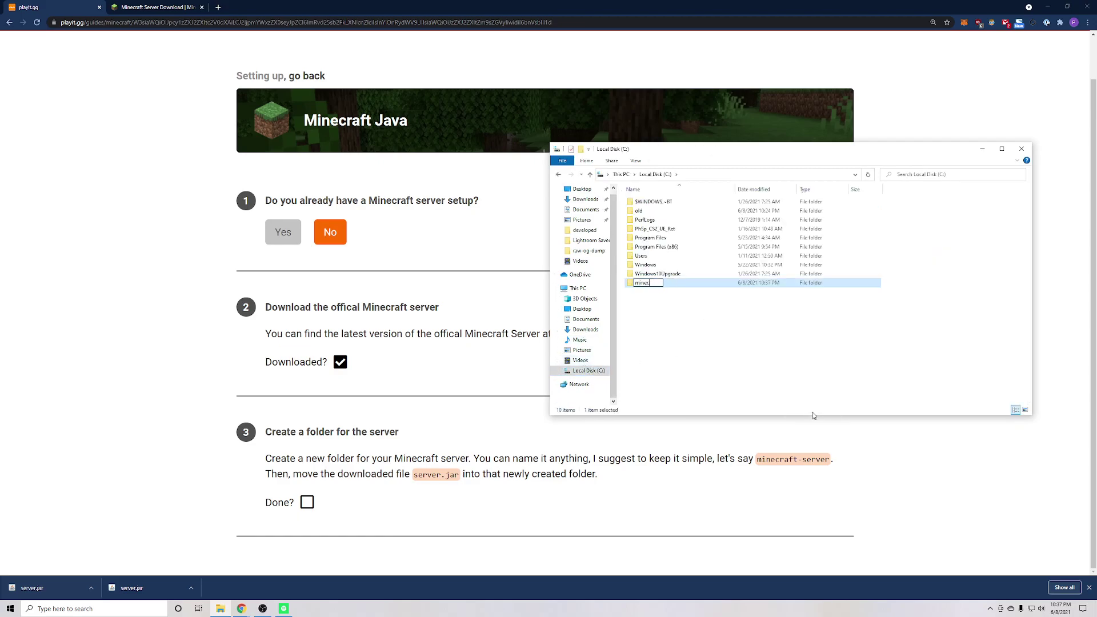
pyautogui.write('raft-server')
pyautogui.press('Return')
# - Move server.jar from the desktop into the minecraft-server folder
pyautogui.doubleClick(684, 284)
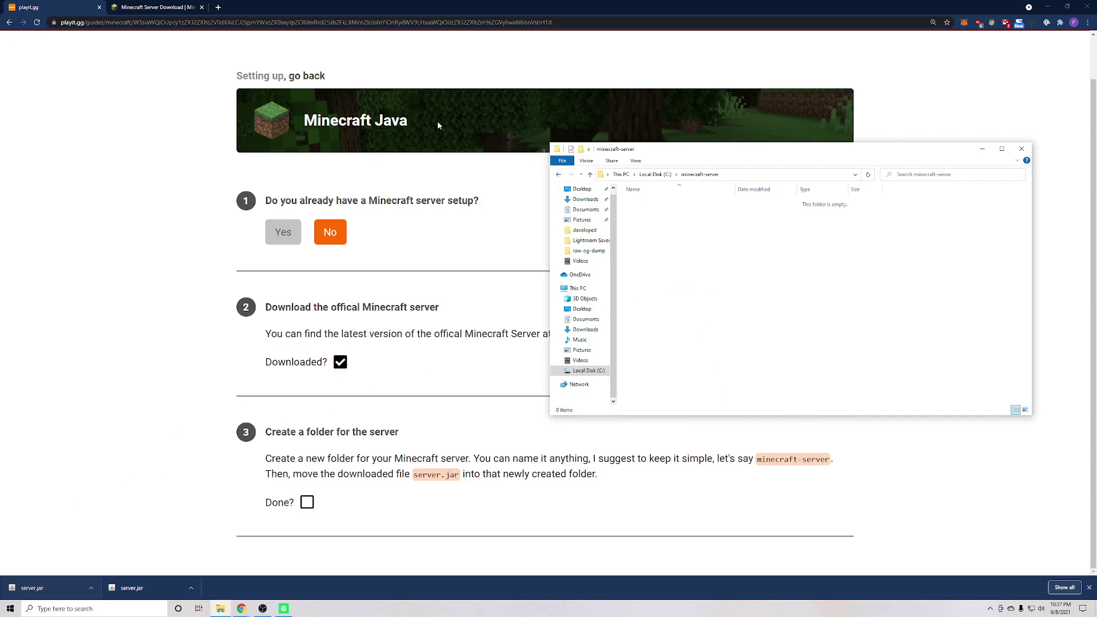
pyautogui.moveTo(508, 9); pyautogui.dragTo(282, 41)
pyautogui.moveTo(105, 362); pyautogui.dragTo(767, 282)
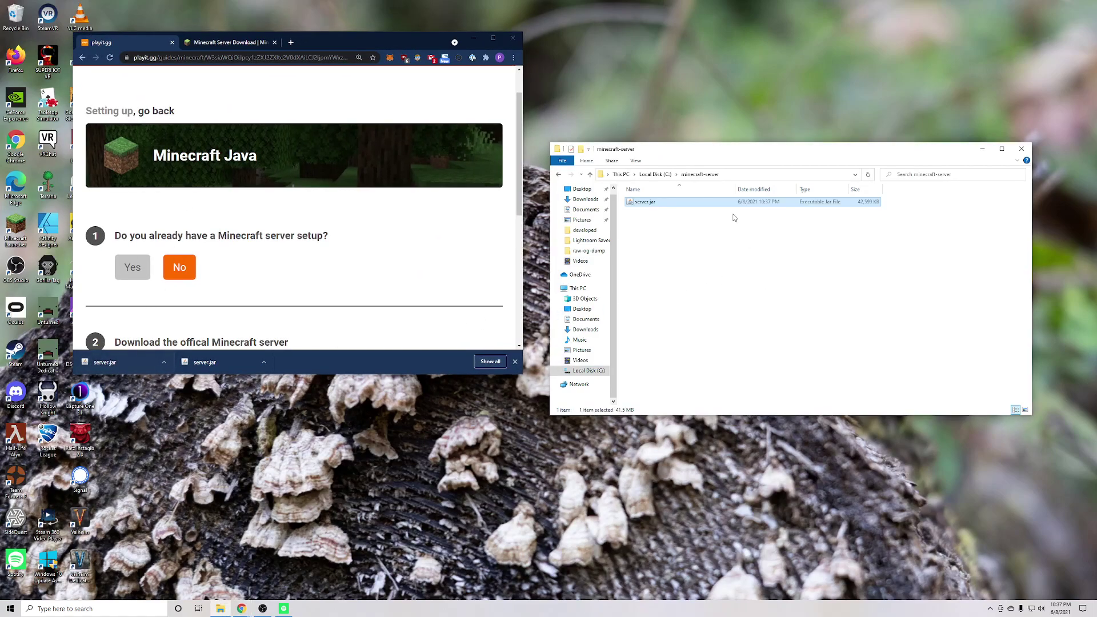
# - Mark the folder step done in the guide and choose Windows as the operating system
pyautogui.click(707, 276)
pyautogui.scroll(-4, 367, 255)
pyautogui.scroll(-1, 320, 260)
pyautogui.click(157, 276)
pyautogui.scroll(-2, 197, 261)
pyautogui.click(147, 271)
pyautogui.scroll(-3, 265, 255)
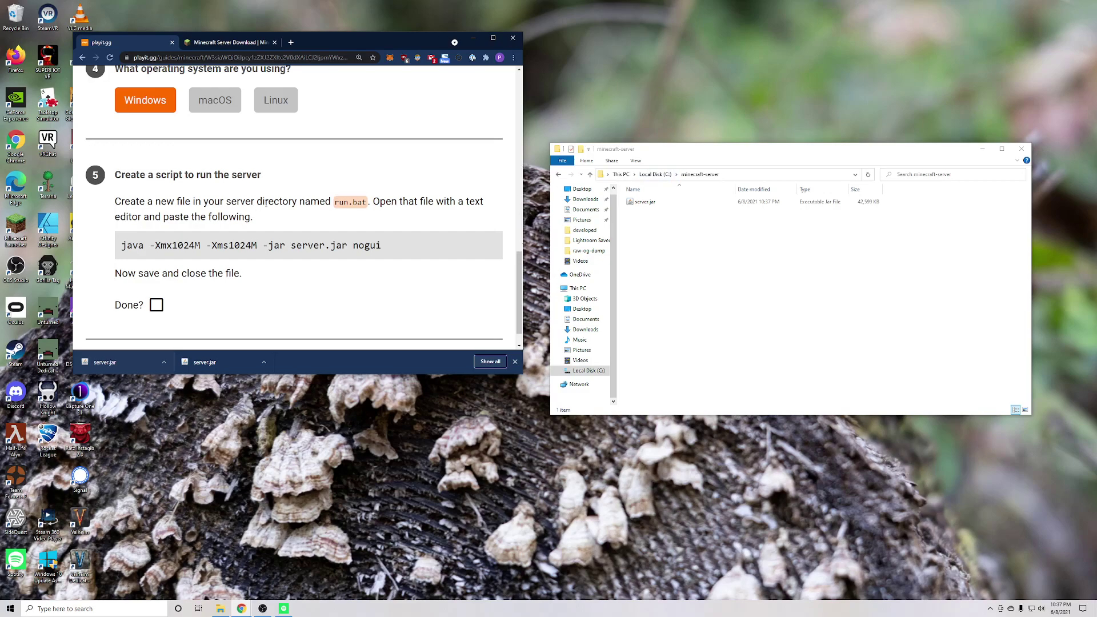
# - Create a new text document named run.bat, accepting the extension change
pyautogui.rightClick(806, 277)
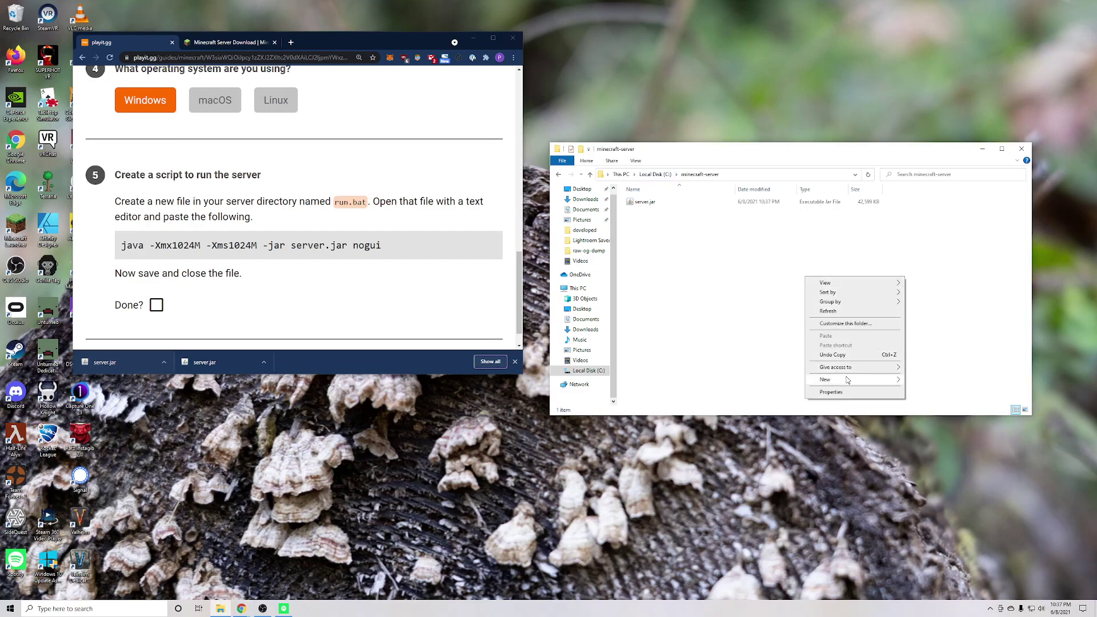
pyautogui.moveTo(851, 380)
pyautogui.click(943, 434)
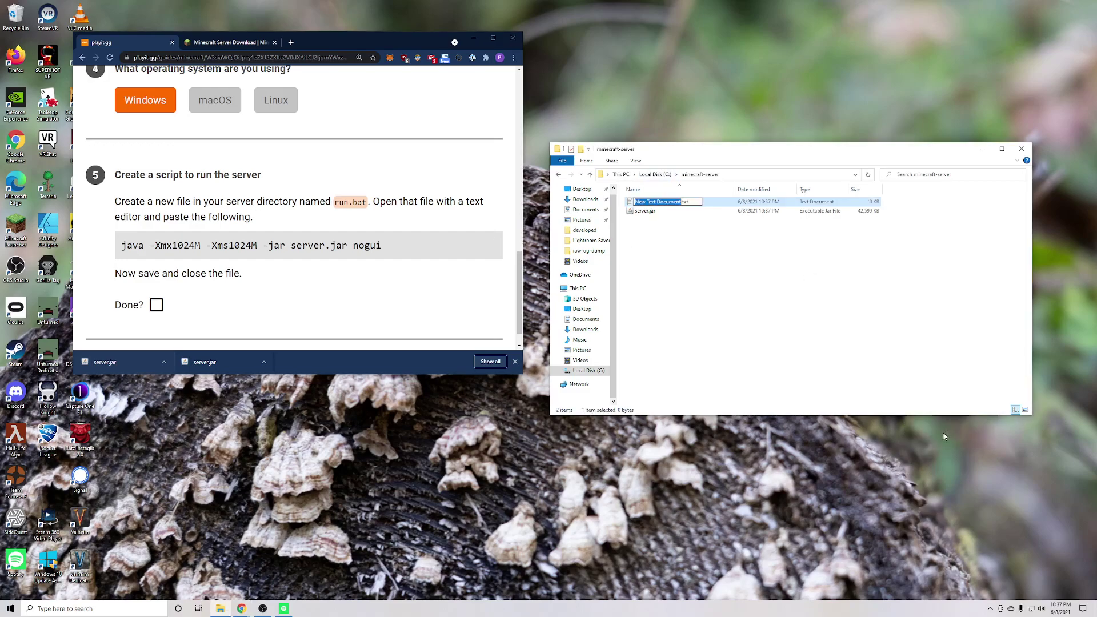
pyautogui.write('run.bat')
pyautogui.press('Return')
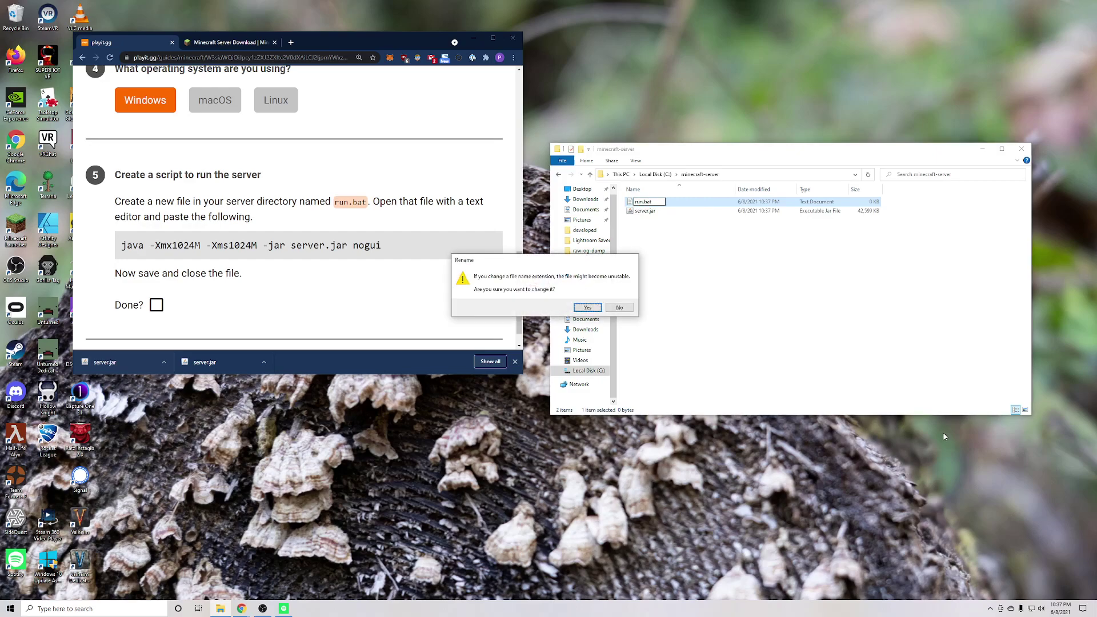
pyautogui.click(594, 308)
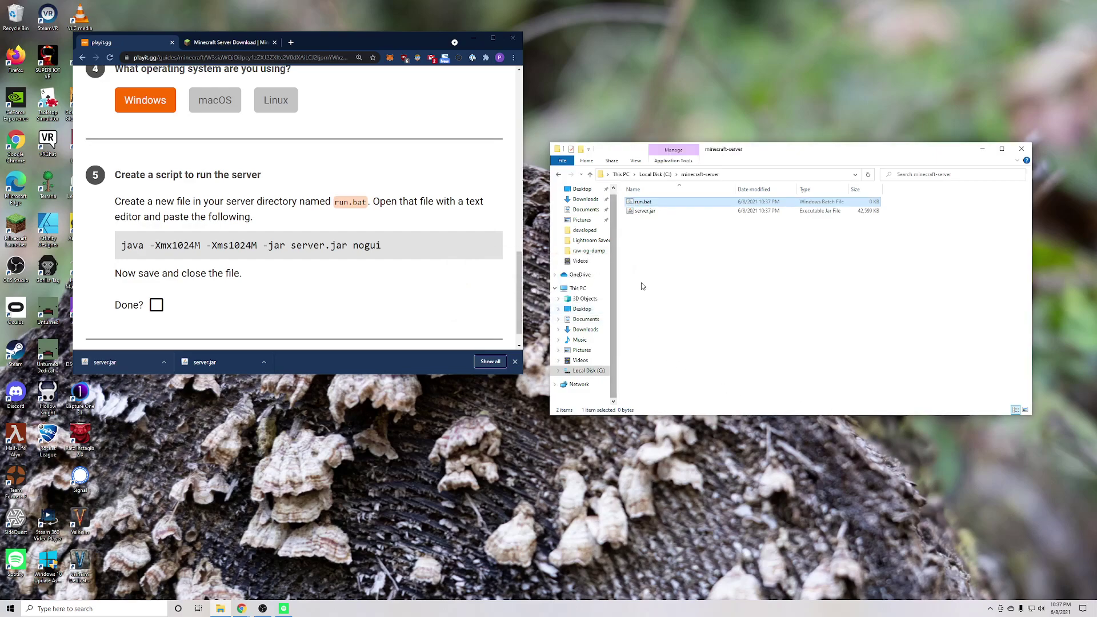
# - Check the folder's view options, then bring up run.bat's actions to edit it
pyautogui.click(636, 162)
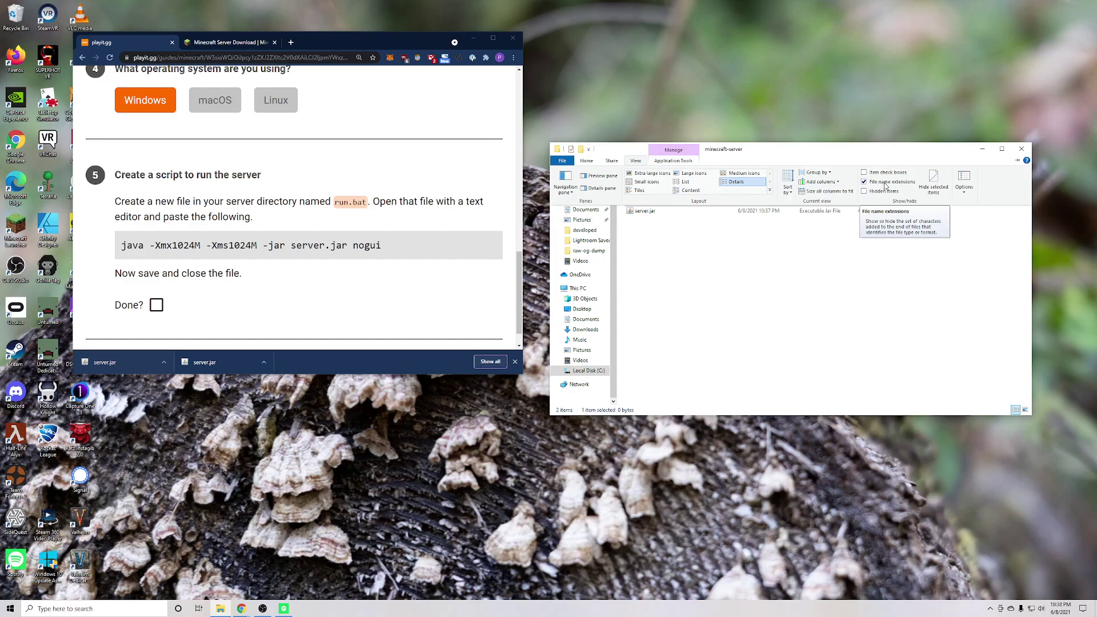
pyautogui.click(662, 209)
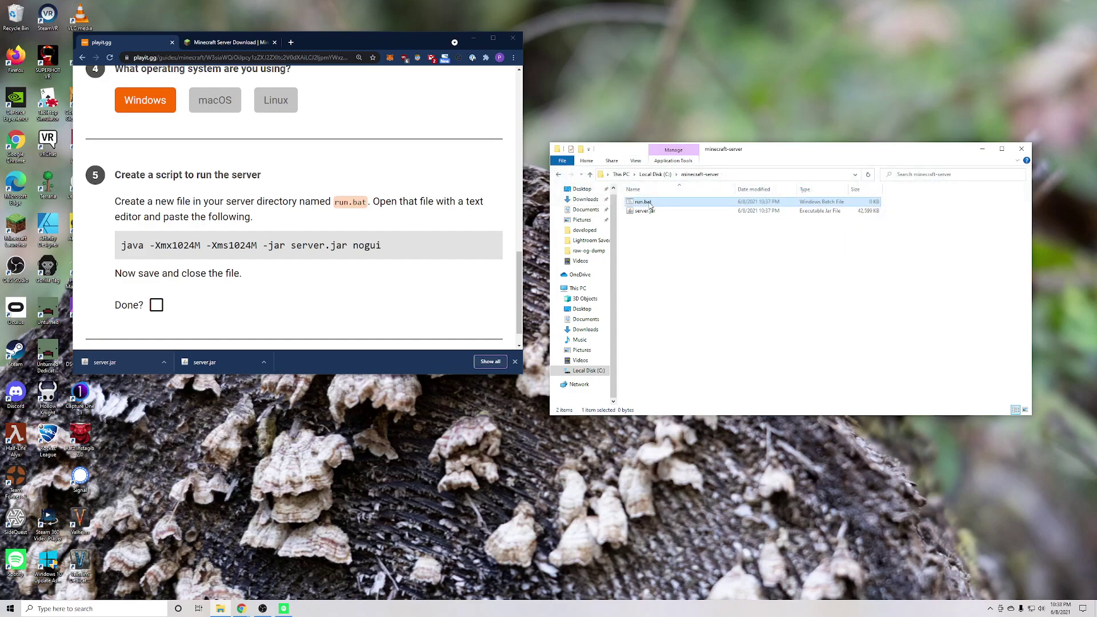
pyautogui.rightClick(650, 206)
# - Open run.bat for editing in Notepad
pyautogui.click(689, 223)
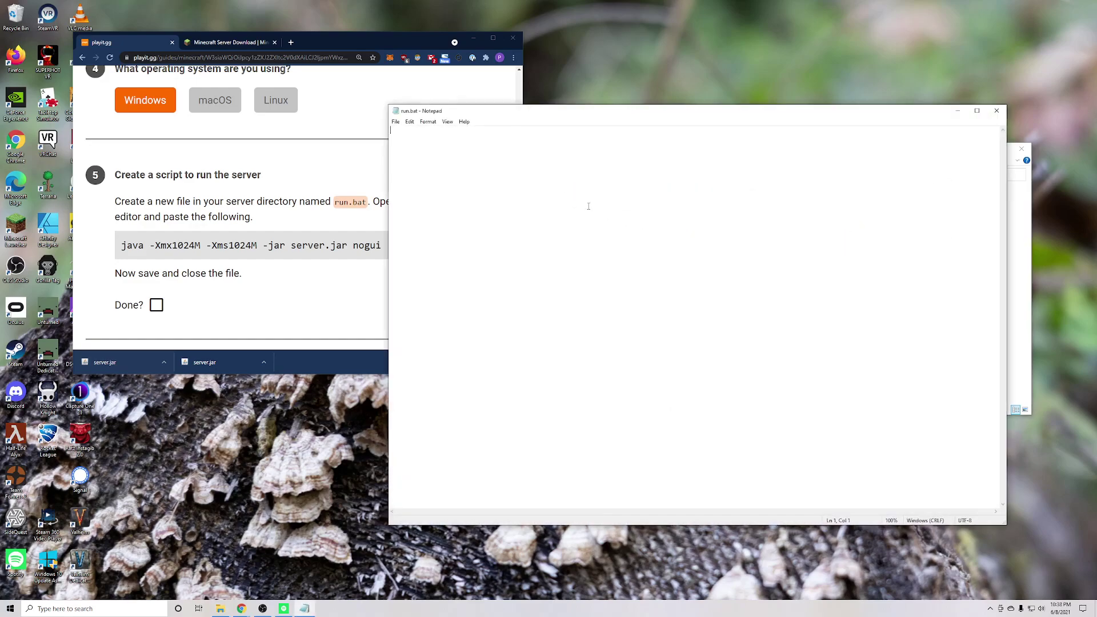
pyautogui.click(996, 110)
pyautogui.rightClick(660, 203)
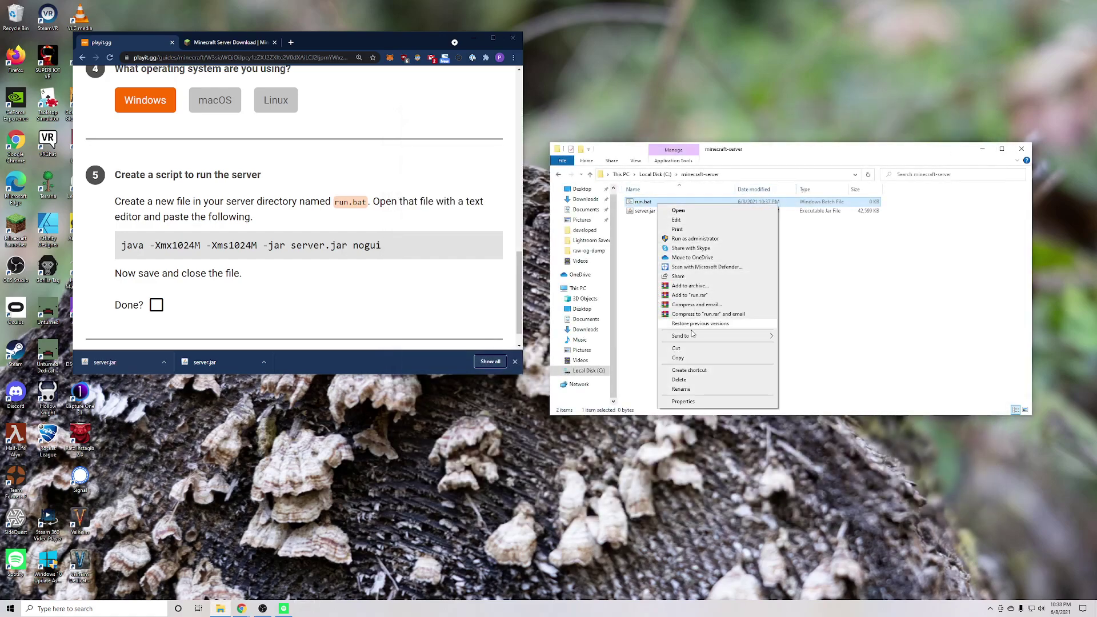
pyautogui.press('Escape')
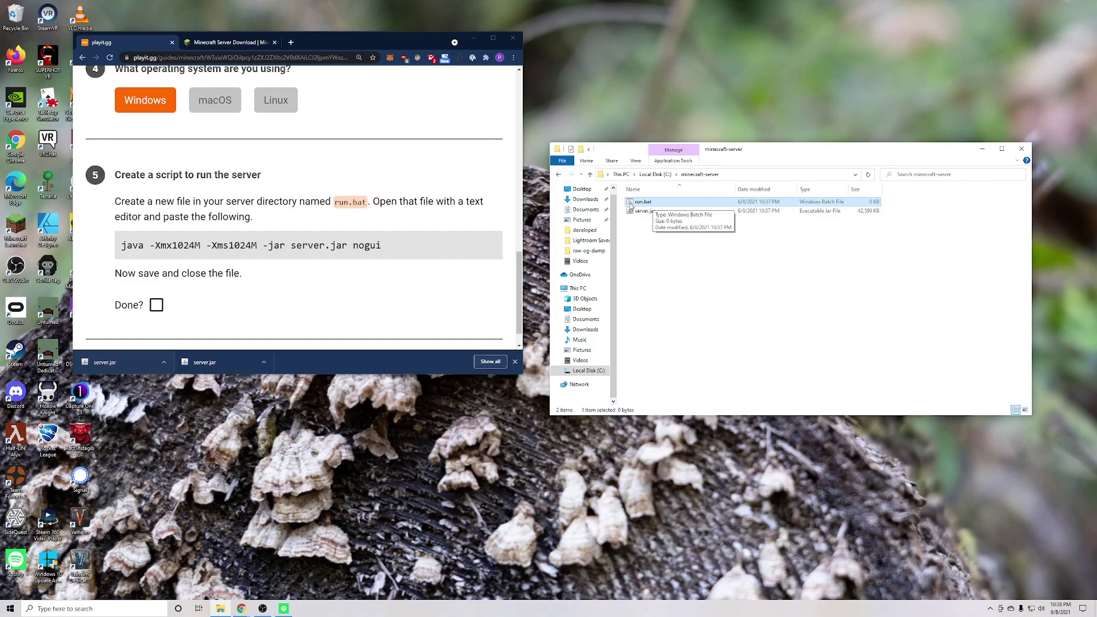
pyautogui.click(713, 232)
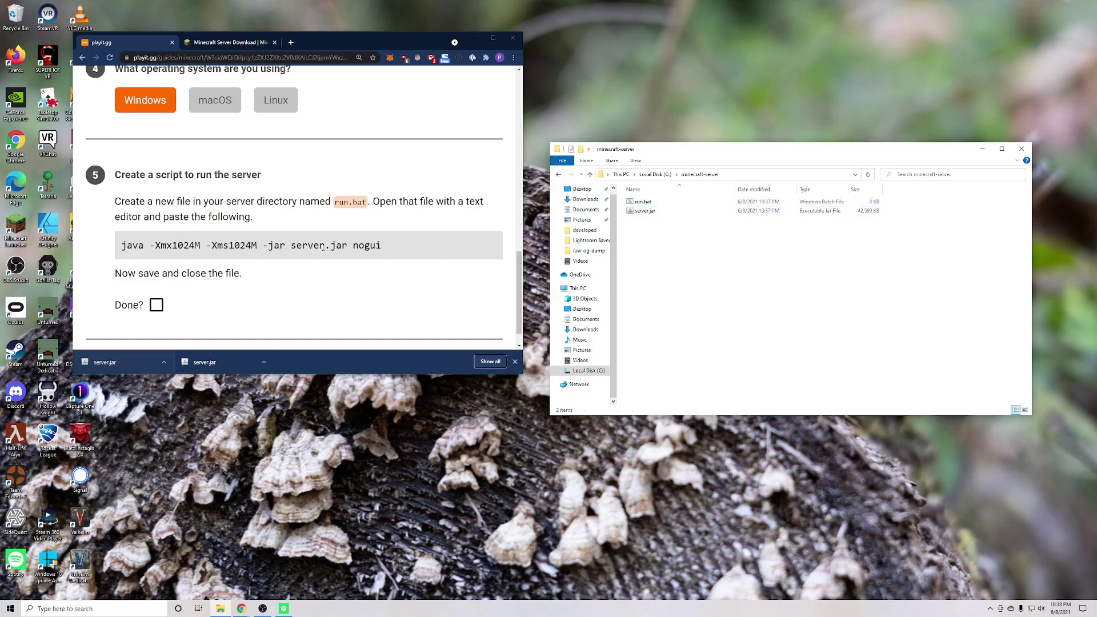
pyautogui.rightClick(677, 204)
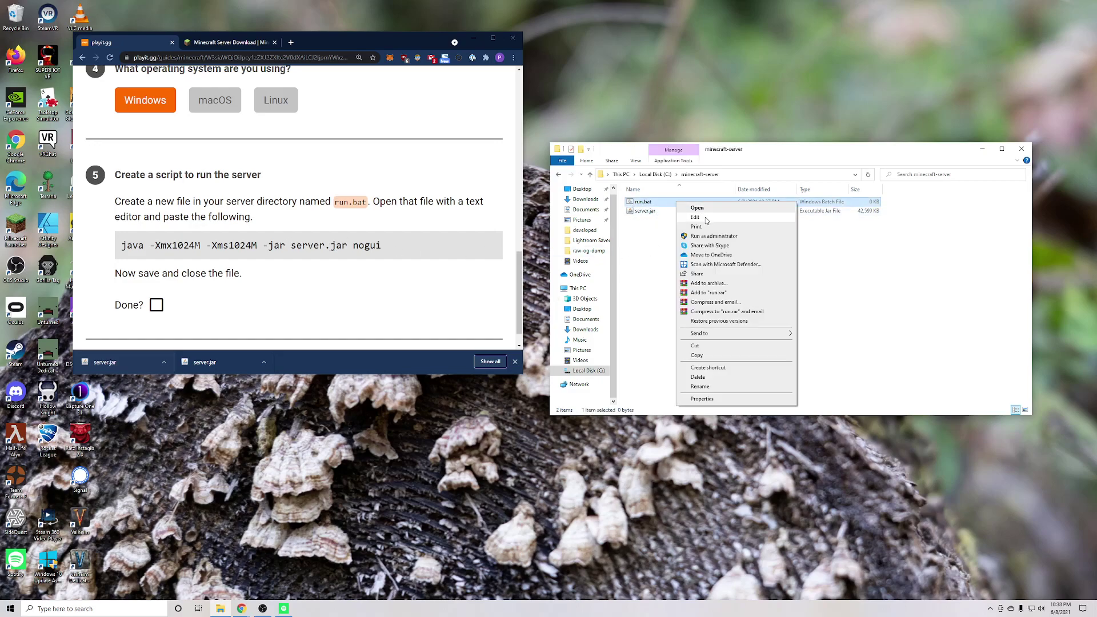
pyautogui.click(704, 217)
# - Copy 'java -Xmx1024M -Xms1024M -jar server.jar nogui' from the guide into run.bat and save
pyautogui.tripleClick(223, 246)
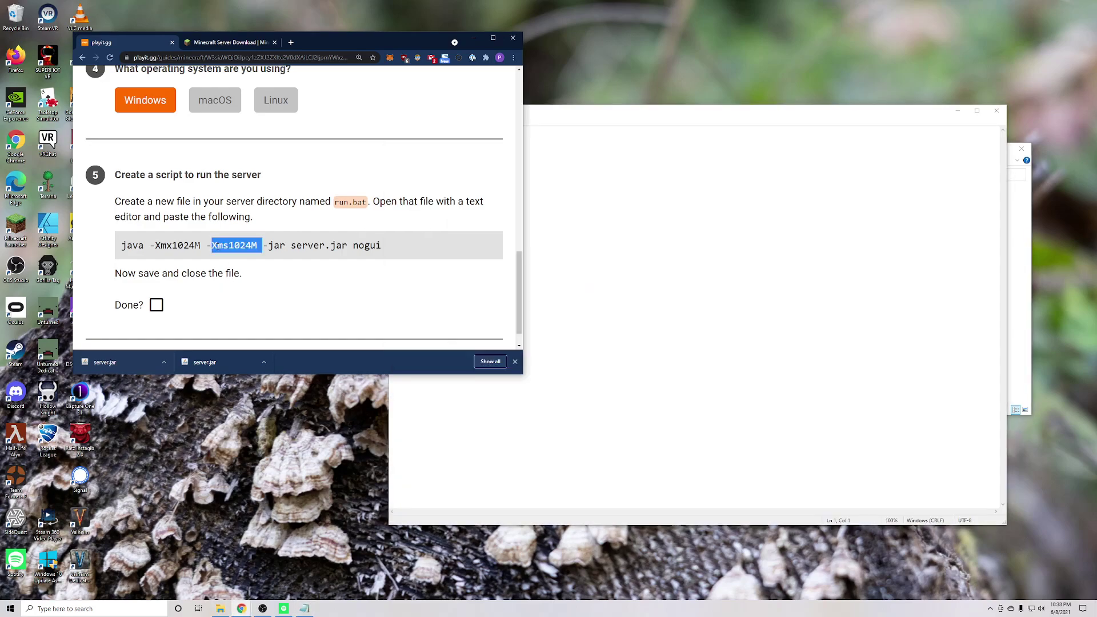
pyautogui.rightClick(217, 250)
pyautogui.click(232, 254)
pyautogui.click(644, 213)
pyautogui.hotkey('ctrl', 'v')
pyautogui.click(396, 122)
pyautogui.click(408, 160)
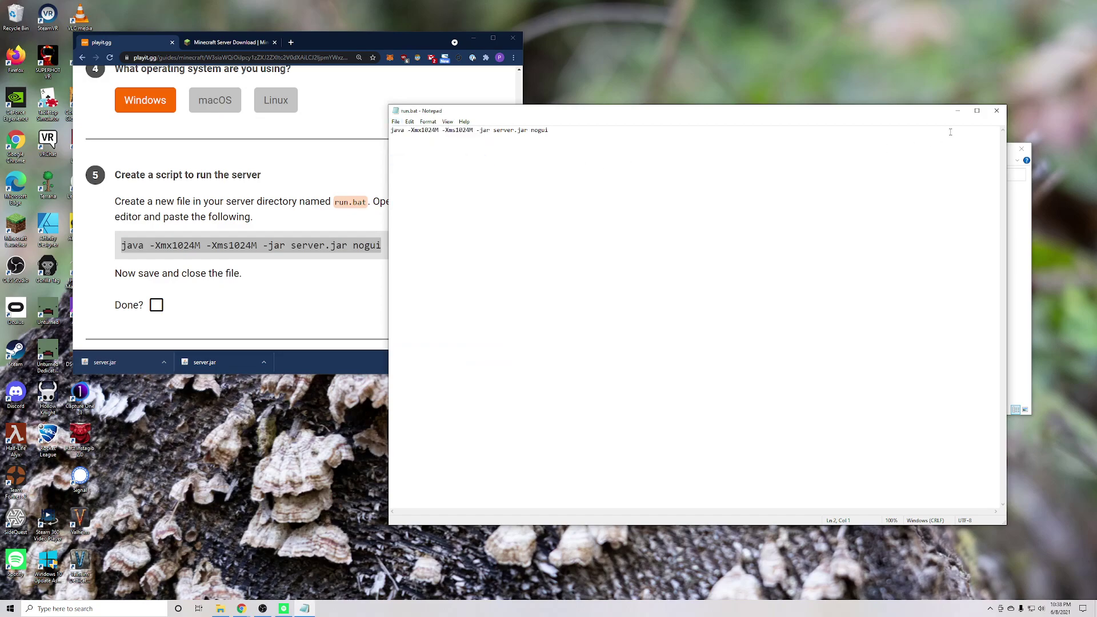
# - Close Notepad and tick the script step as done in the guide
pyautogui.click(994, 110)
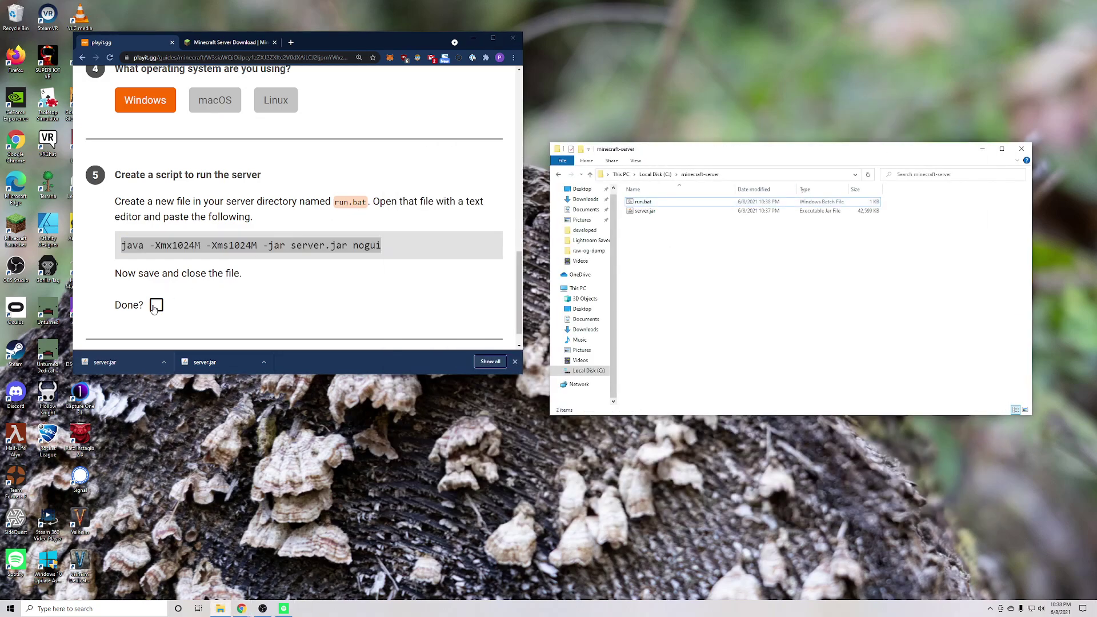
pyautogui.click(156, 305)
pyautogui.scroll(-3, 166, 273)
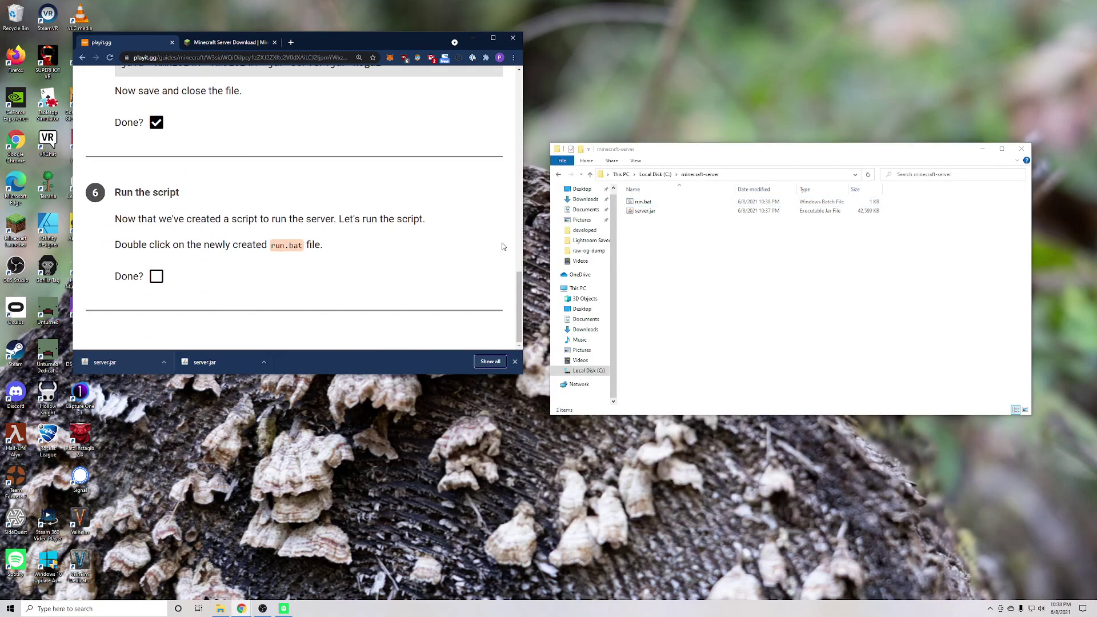
pyautogui.click(698, 247)
pyautogui.click(660, 204)
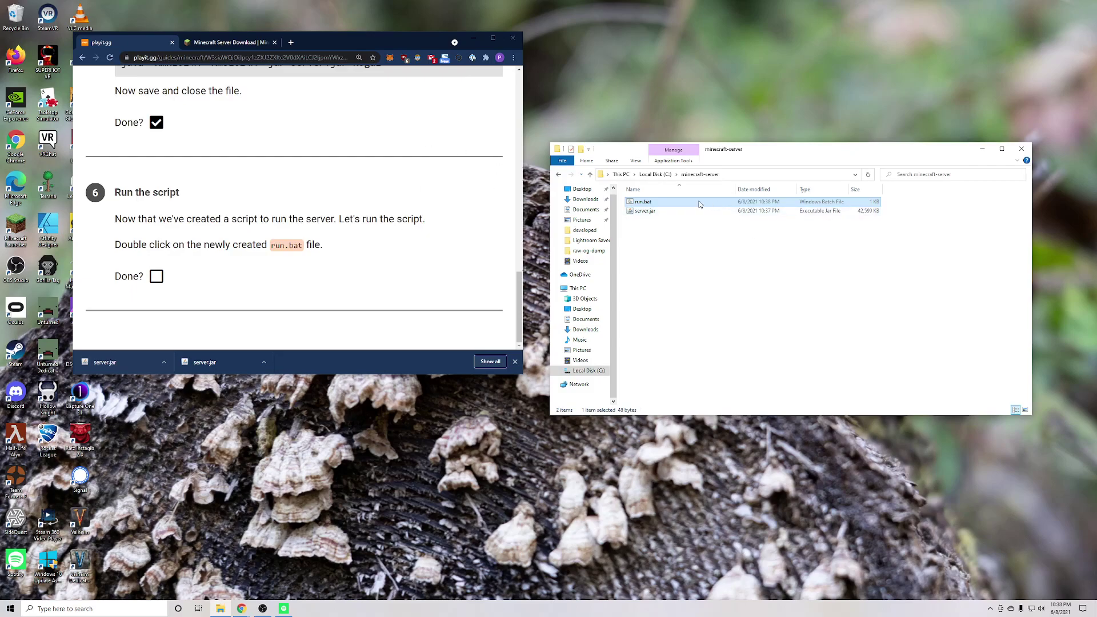
pyautogui.click(672, 267)
pyautogui.moveTo(777, 148); pyautogui.dragTo(696, 141)
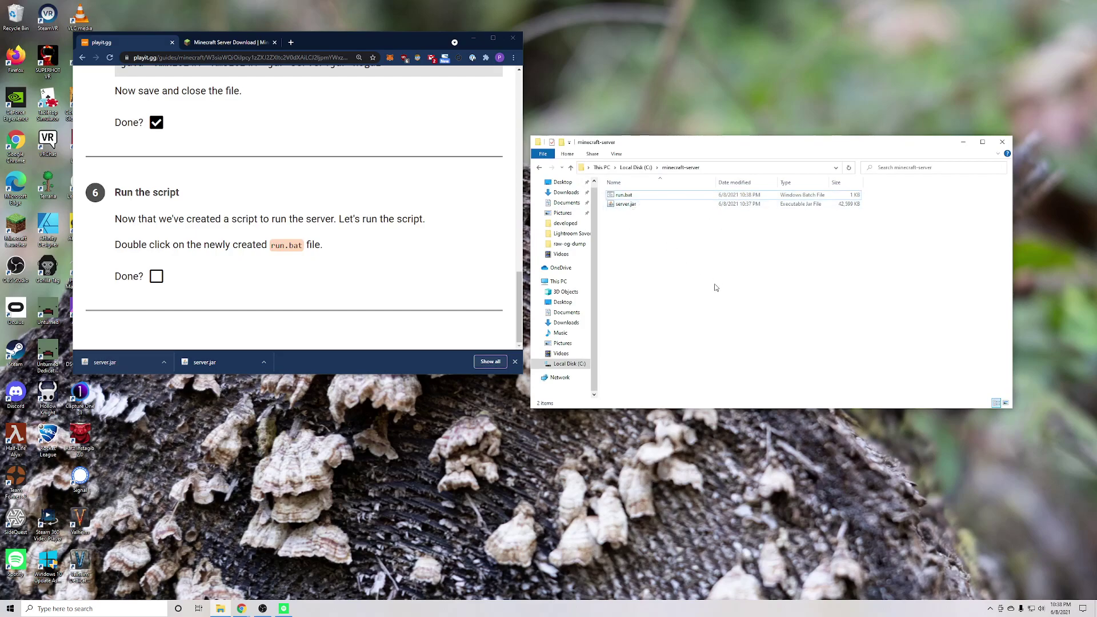
# - Open Add or remove programs from Windows search and filter installed apps by 'java'
pyautogui.click(104, 607)
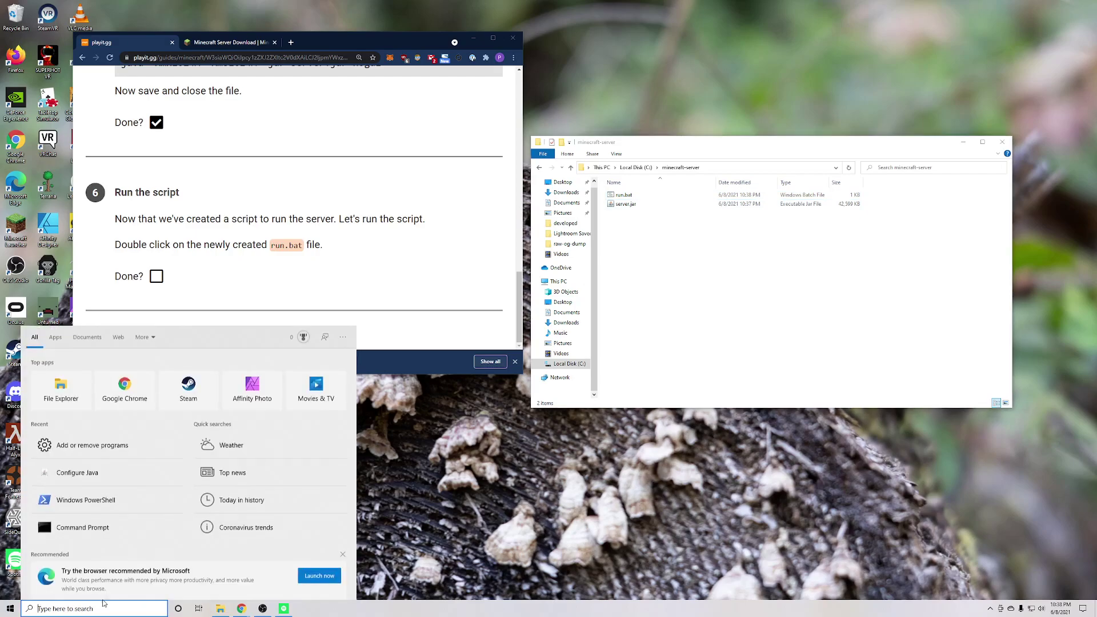
pyautogui.write('rem,o')
pyautogui.press('BackSpace')
pyautogui.press('BackSpace')
pyautogui.write('ove')
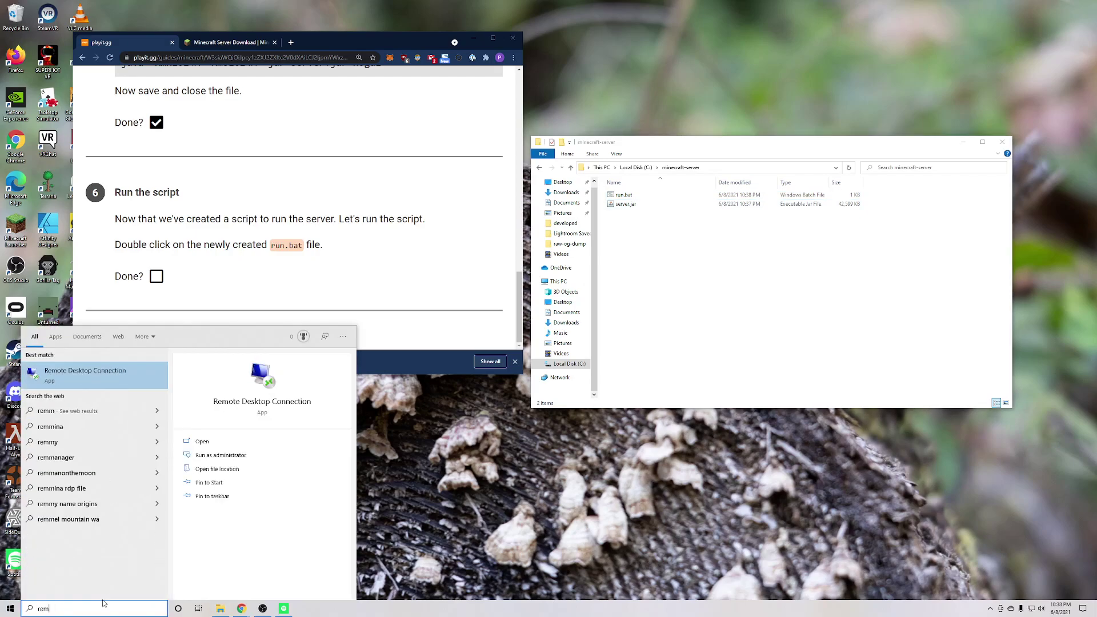
pyautogui.press('Return')
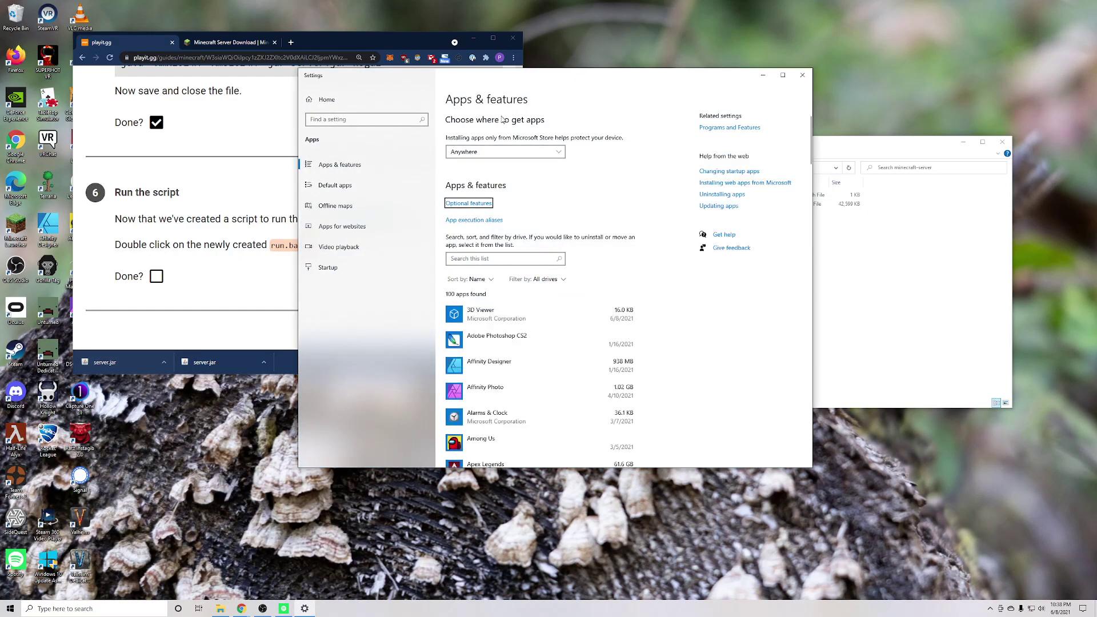
pyautogui.click(93, 608)
pyautogui.write('add and')
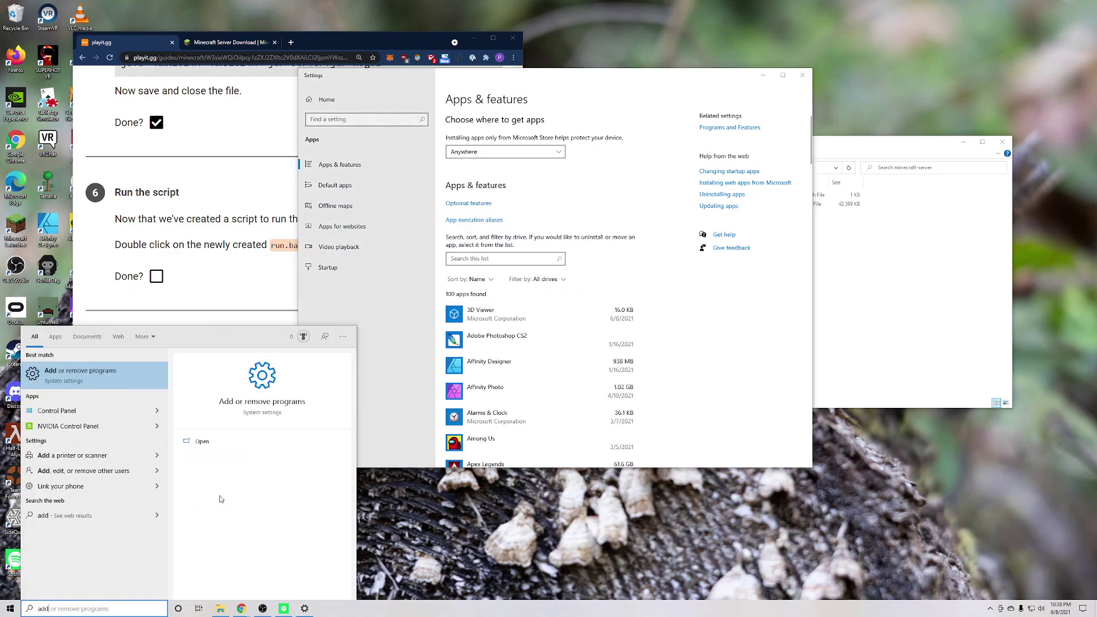
pyautogui.click(520, 264)
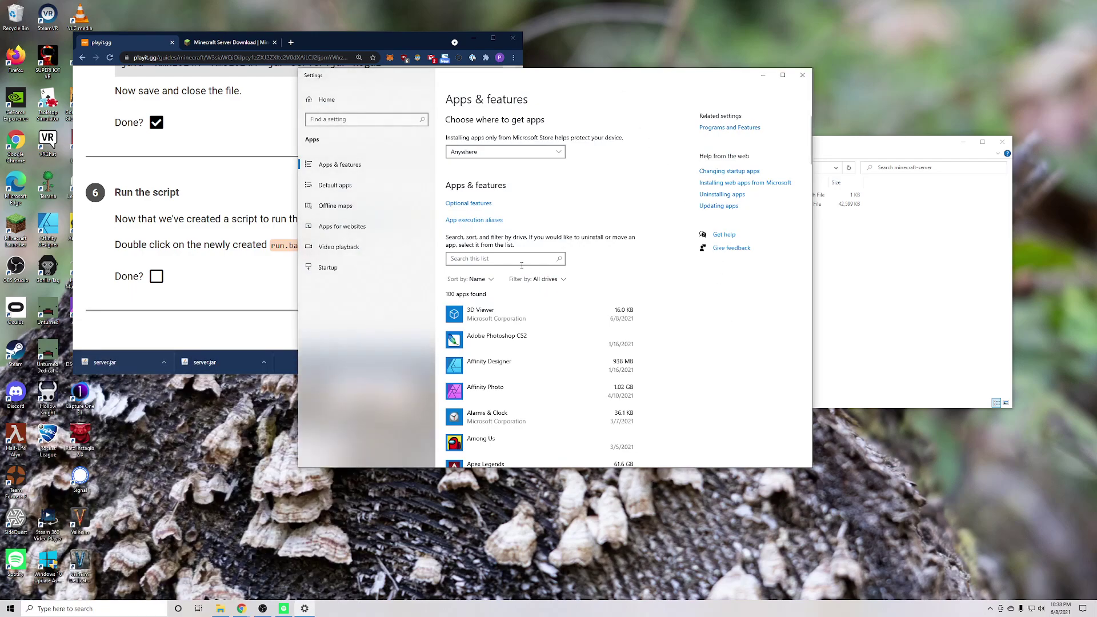
pyautogui.write('java')
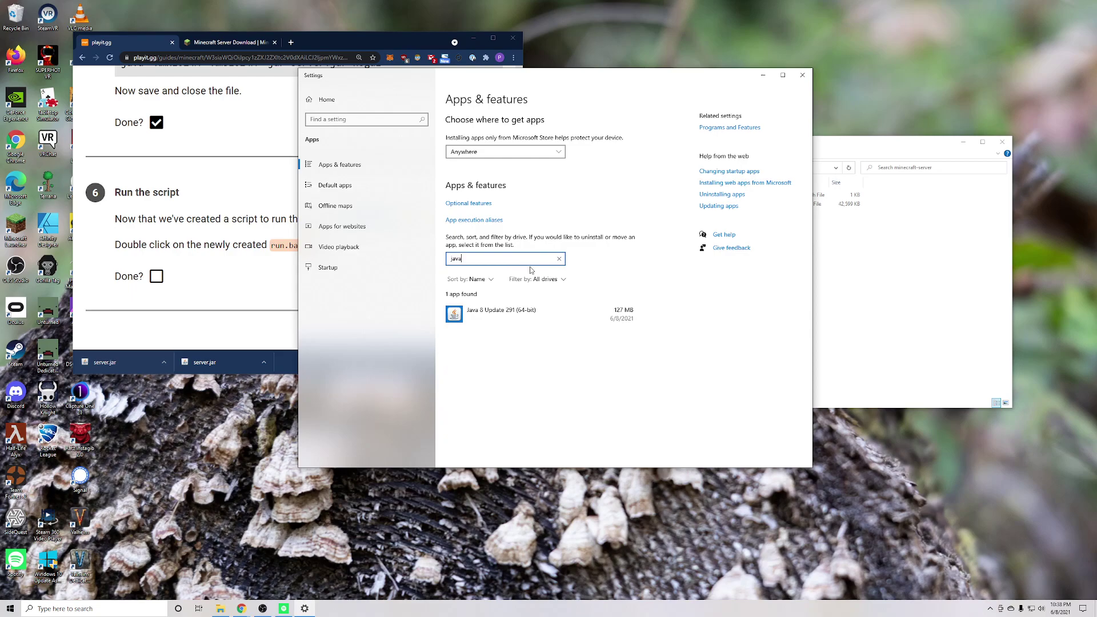
# - Uninstall Java 8 Update 291, then clear the filter and close Settings
pyautogui.click(549, 314)
pyautogui.click(604, 350)
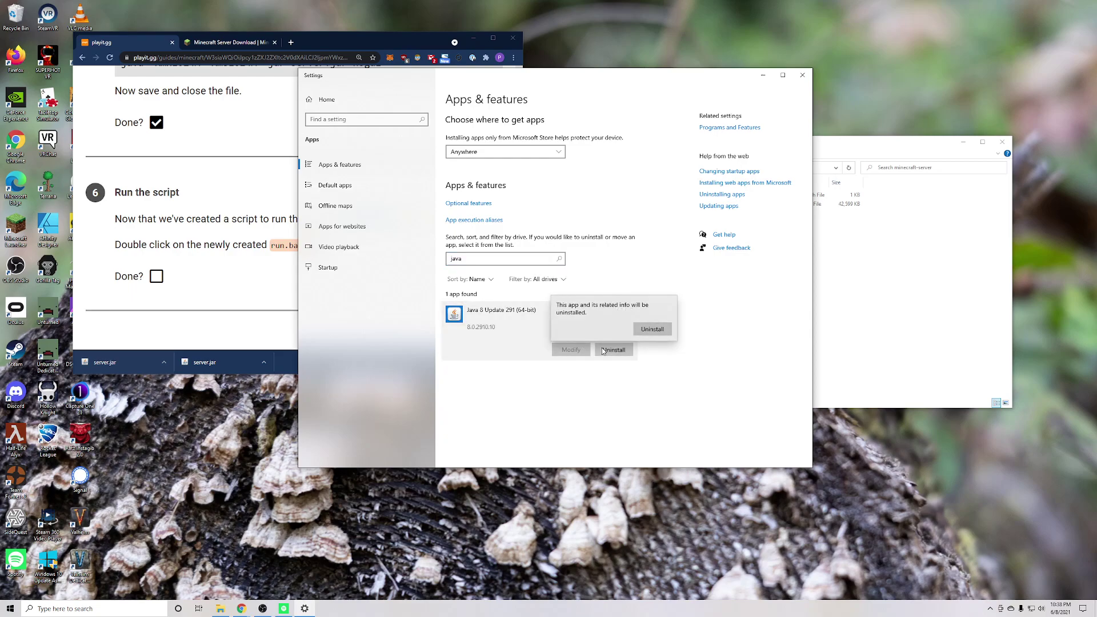
pyautogui.click(652, 330)
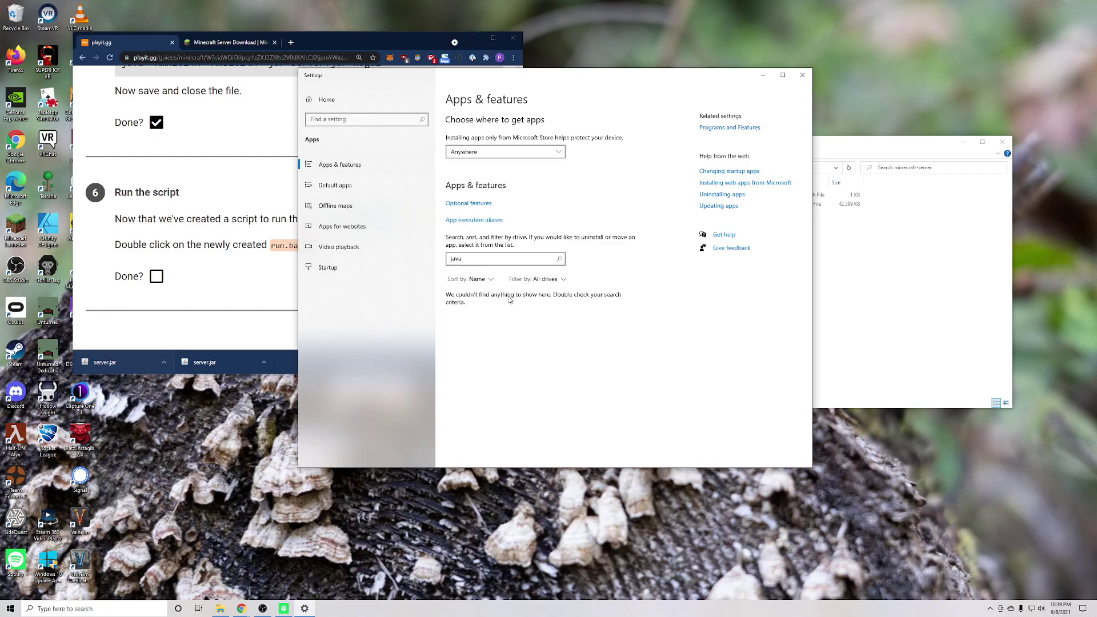
pyautogui.press('BackSpace')
pyautogui.press('BackSpace')
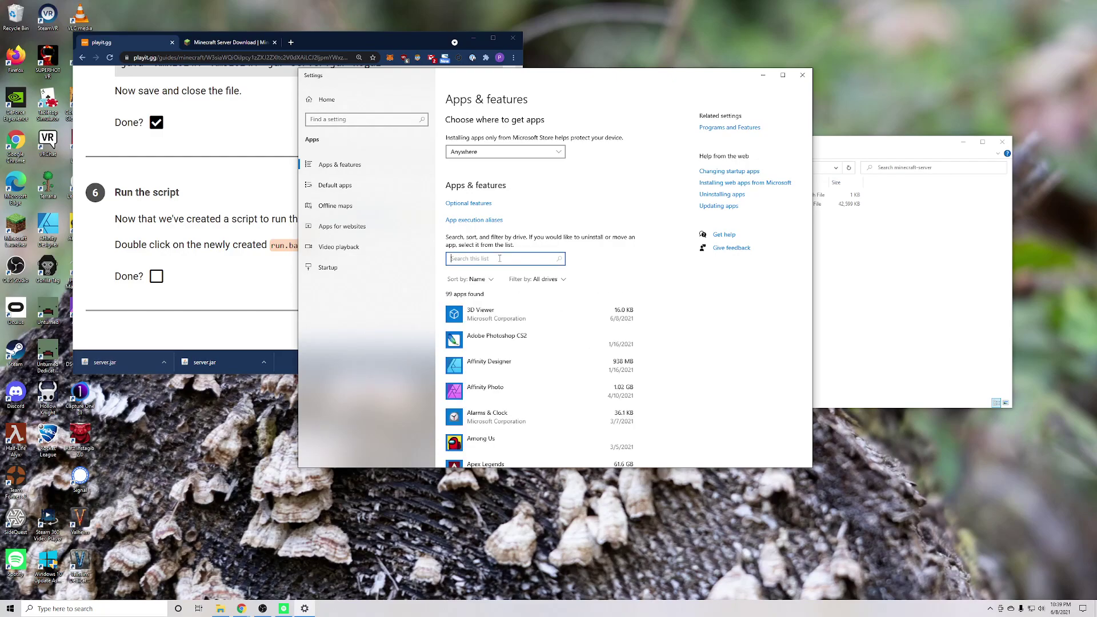
pyautogui.click(803, 76)
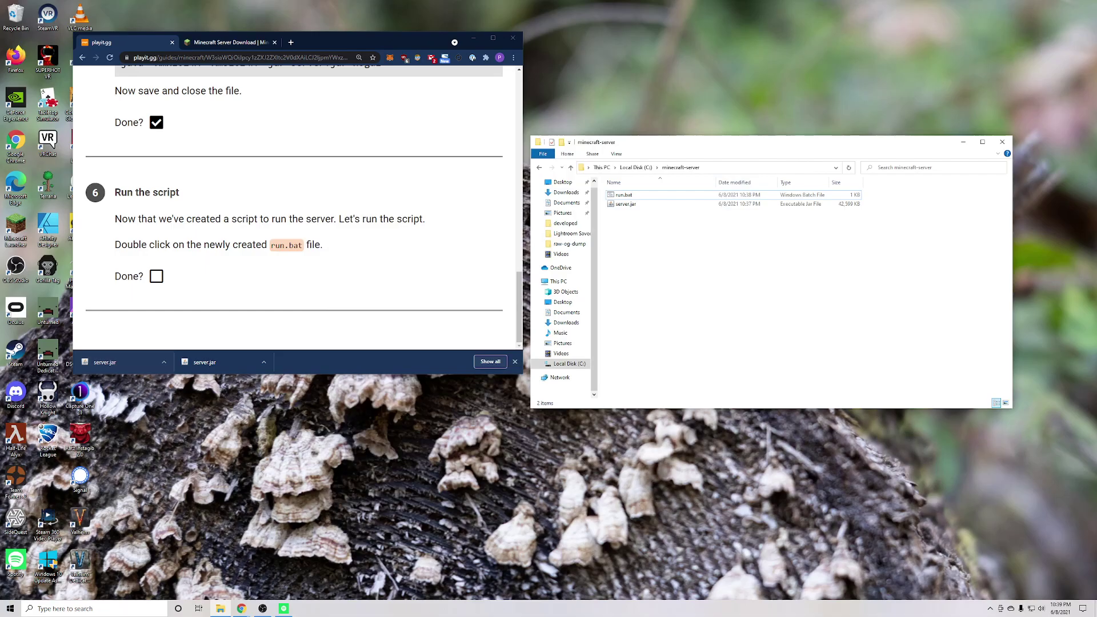
# - On the jdk.java.net/16 page, start downloading the Windows/x64 zip build of JDK 16.0.1
pyautogui.hotkey('alt', 'Tab')
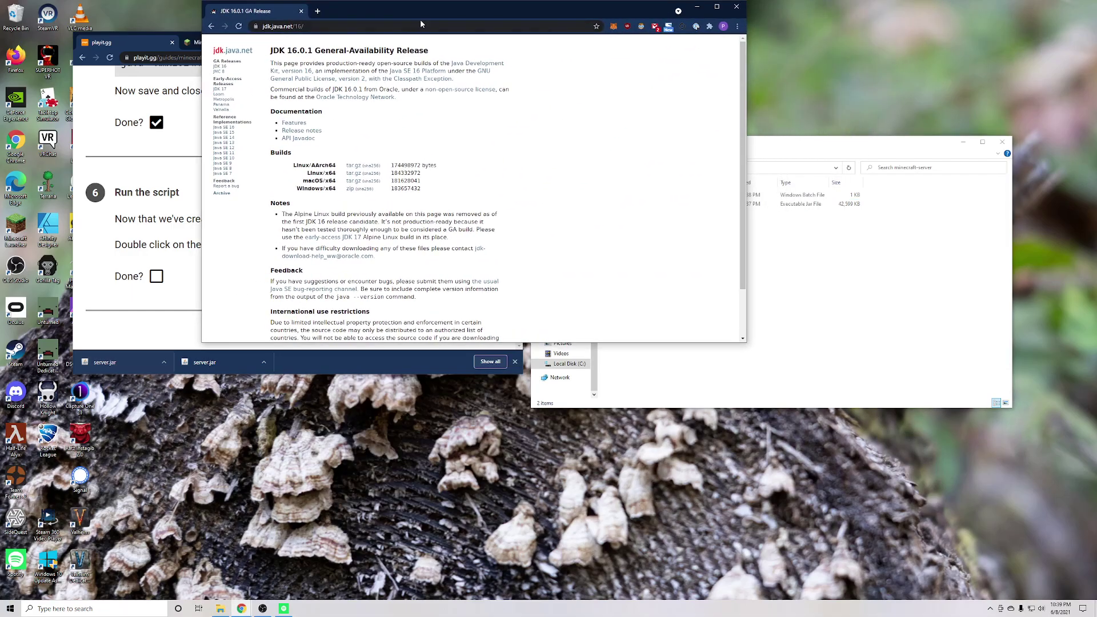
pyautogui.moveTo(388, 15); pyautogui.dragTo(390, 59)
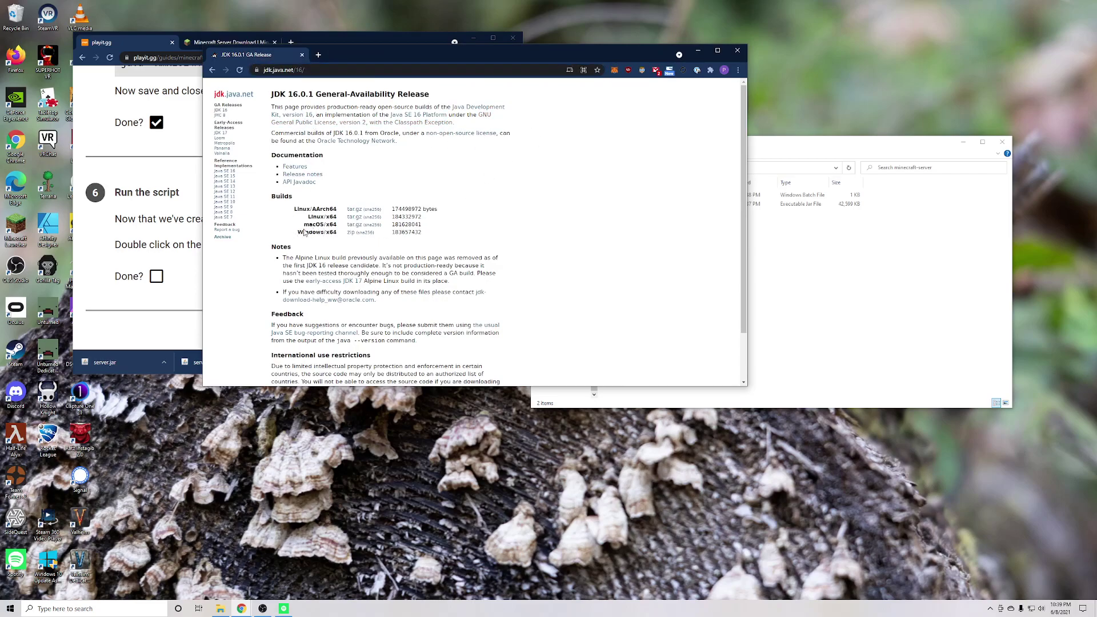
pyautogui.click(350, 234)
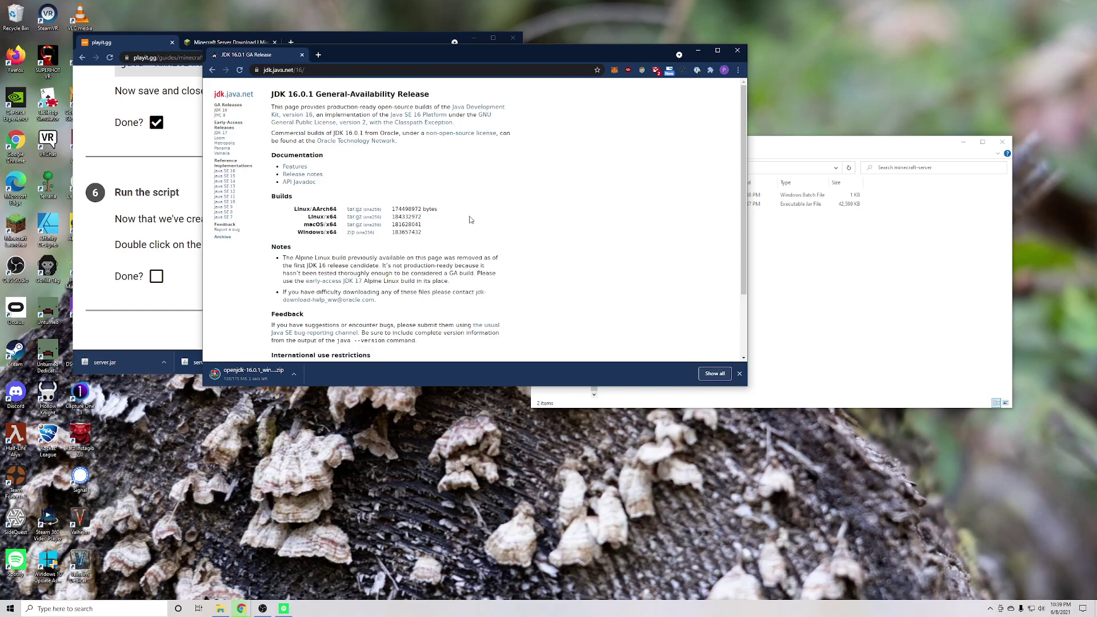
# - Create a new folder named Java in C:\Program Files and open it
pyautogui.click(767, 256)
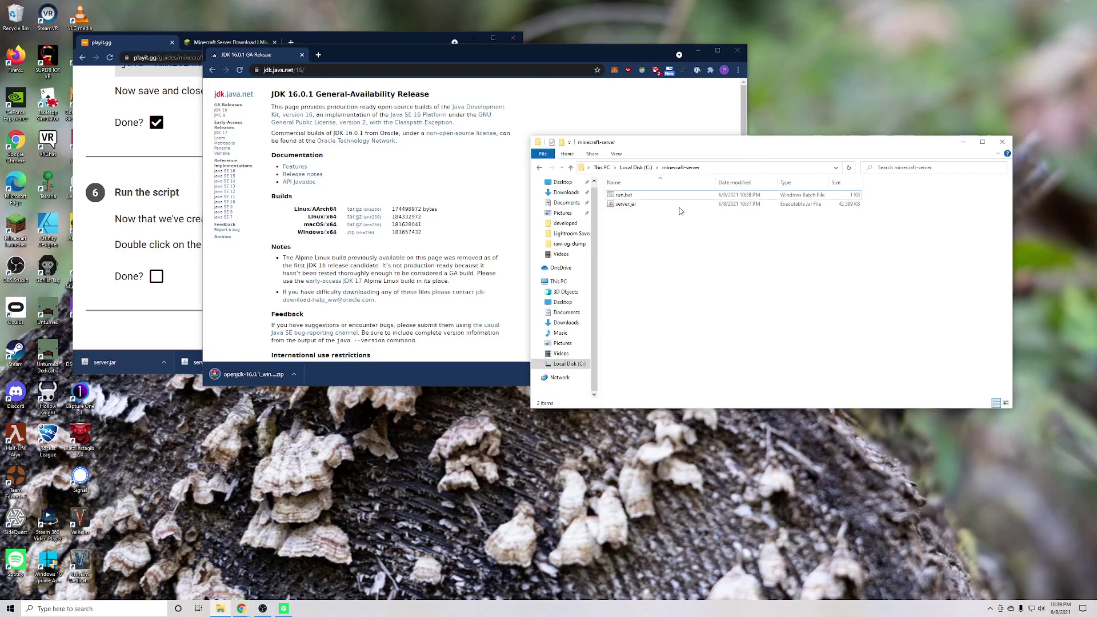
pyautogui.click(569, 360)
pyautogui.doubleClick(647, 219)
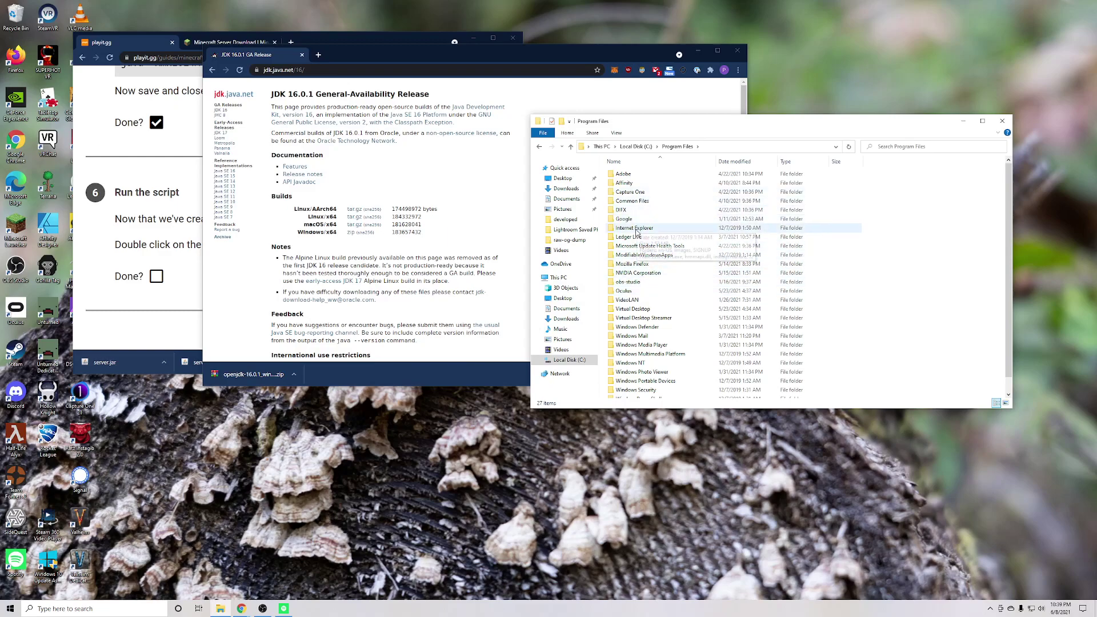
pyautogui.rightClick(904, 237)
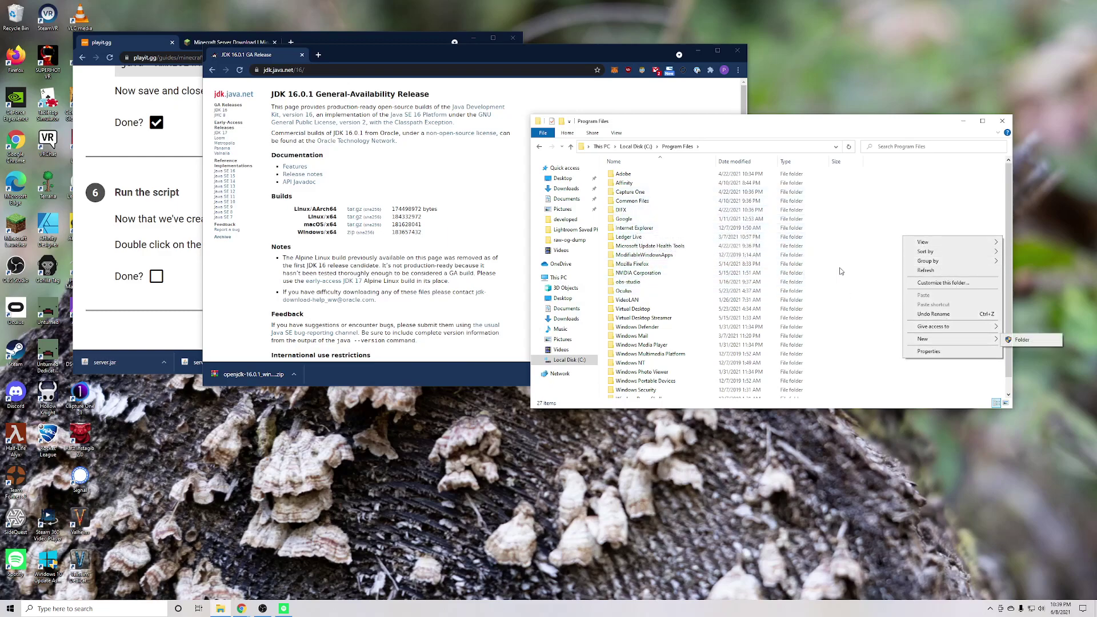
pyautogui.click(1022, 340)
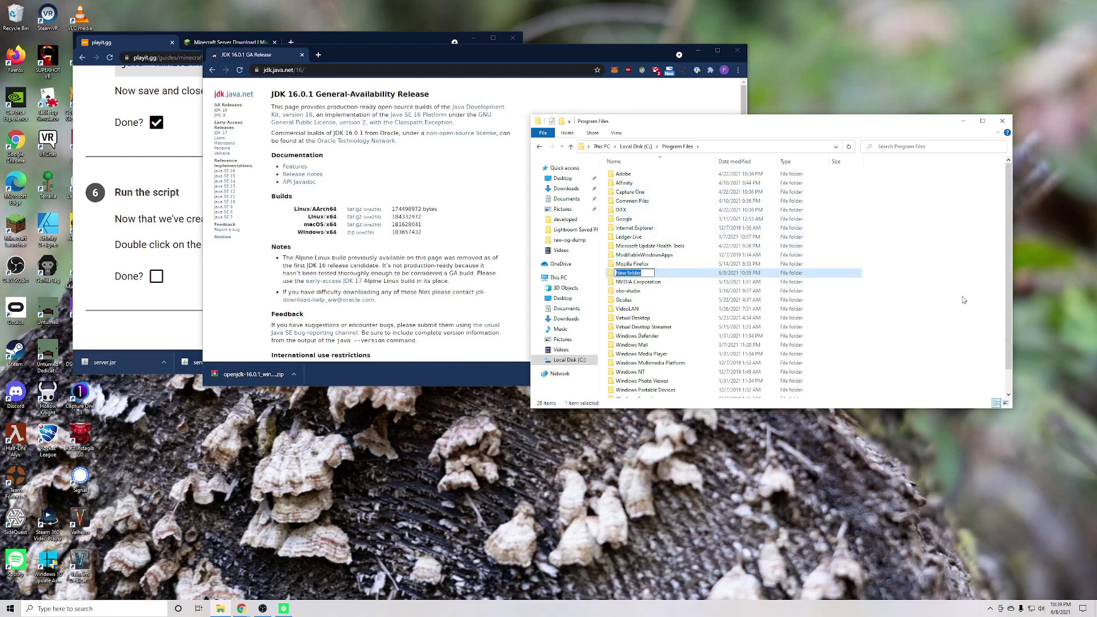
pyautogui.write('Java')
pyautogui.press('Return')
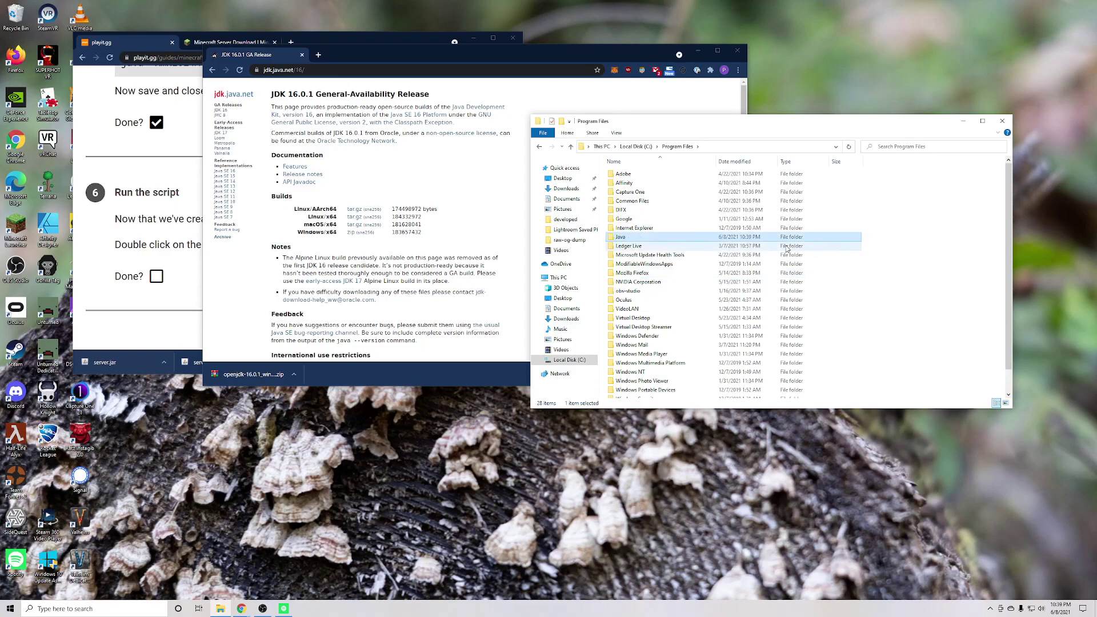
pyautogui.doubleClick(674, 240)
# - Drag jdk-16.0.1 from the OpenJDK zip into C:\Program Files\Java, allowing the admin permission
pyautogui.click(248, 375)
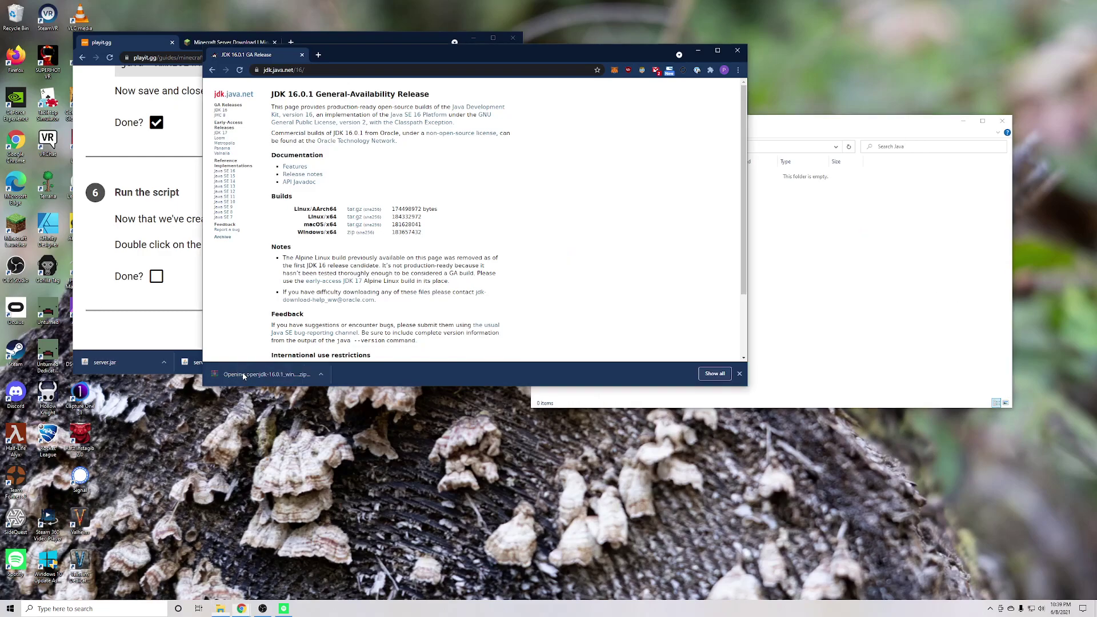
pyautogui.click(93, 181)
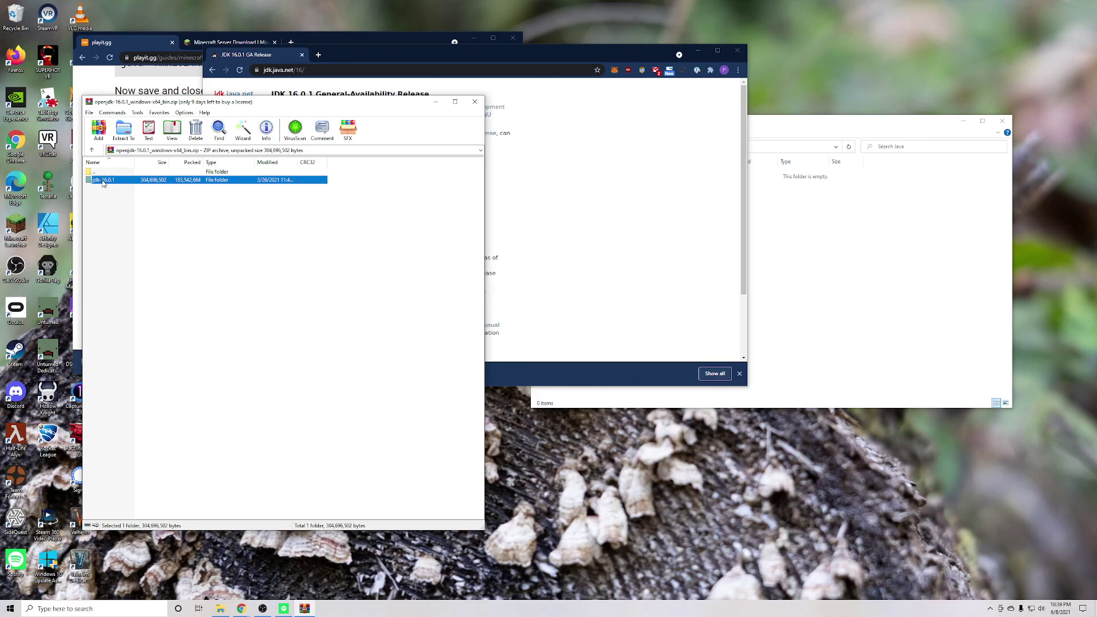
pyautogui.moveTo(103, 183); pyautogui.dragTo(845, 244)
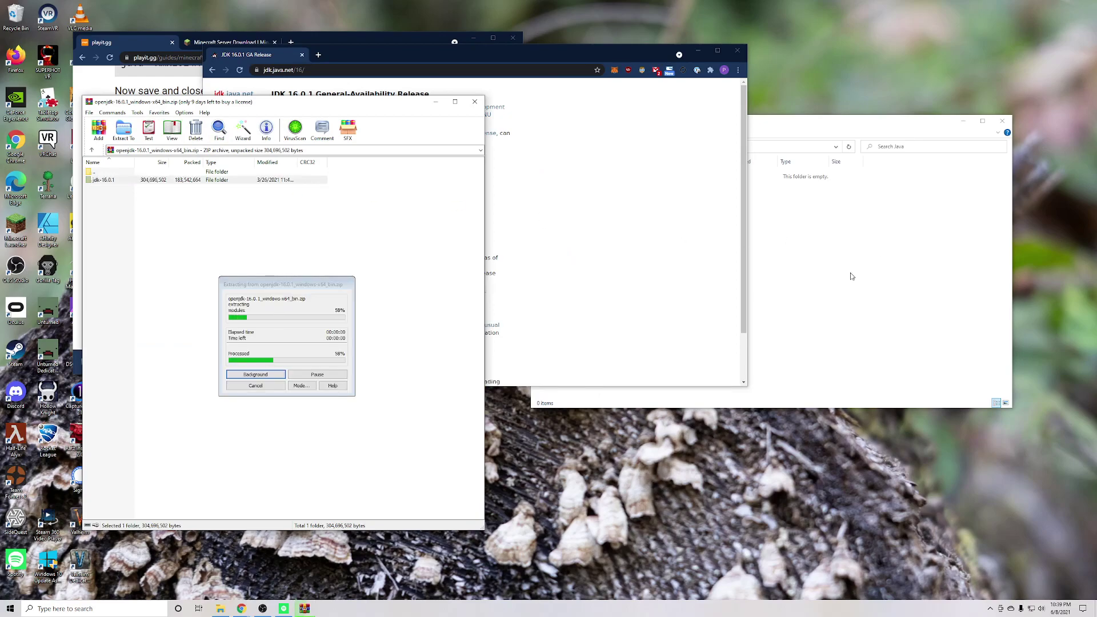
pyautogui.click(526, 247)
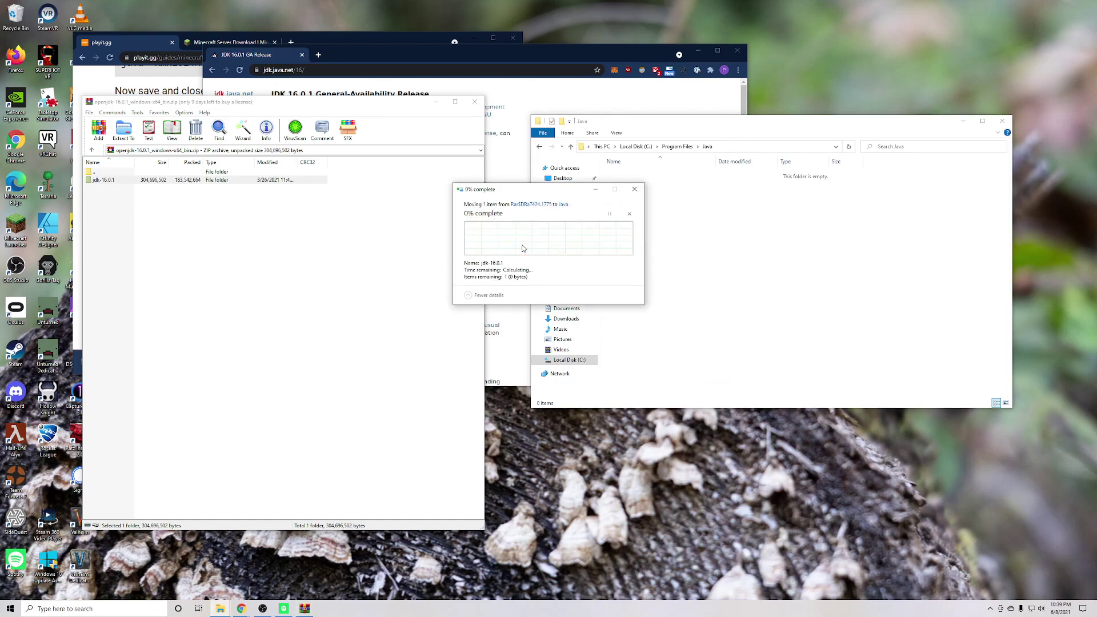
pyautogui.click(655, 252)
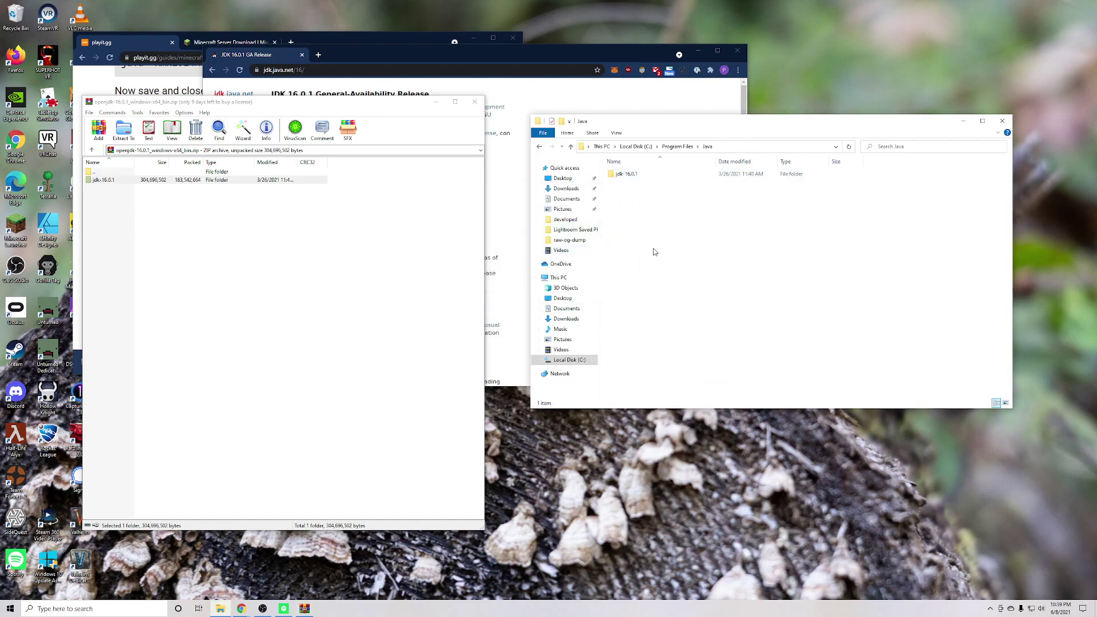
# - Open C:\Program Files\Java\jdk-16.0.1\bin and copy that path from the address bar
pyautogui.click(474, 102)
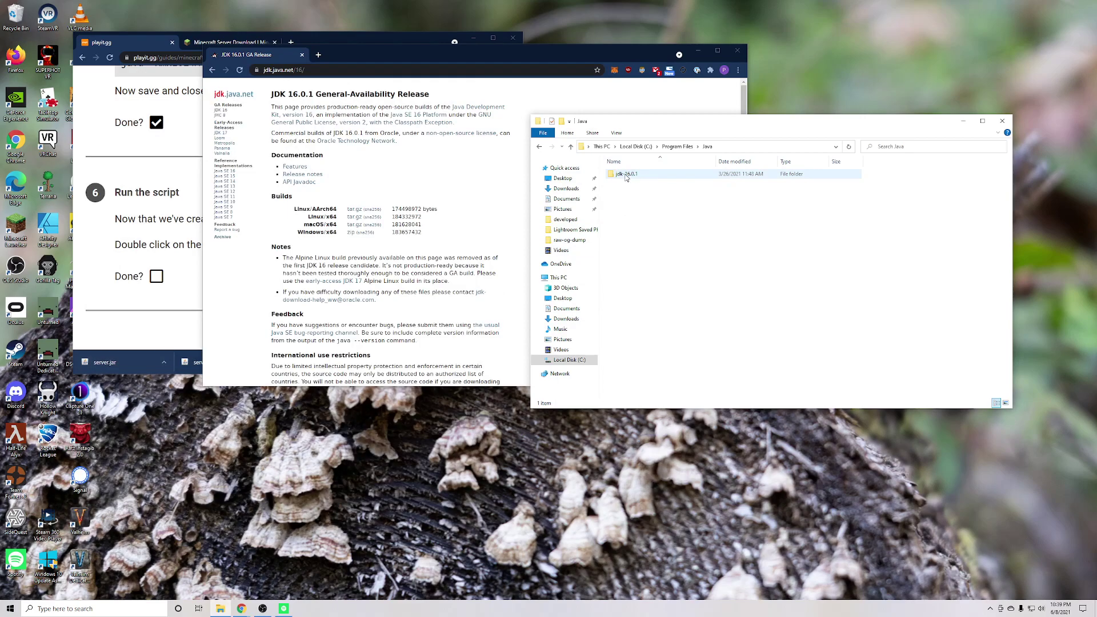
pyautogui.doubleClick(626, 176)
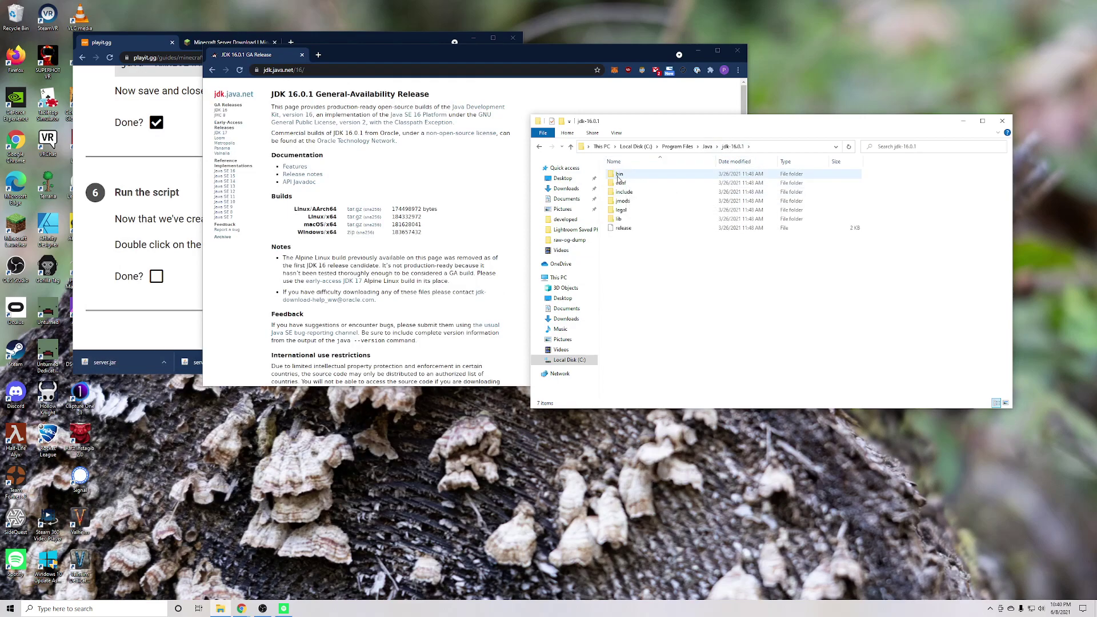
pyautogui.doubleClick(620, 176)
pyautogui.click(756, 147)
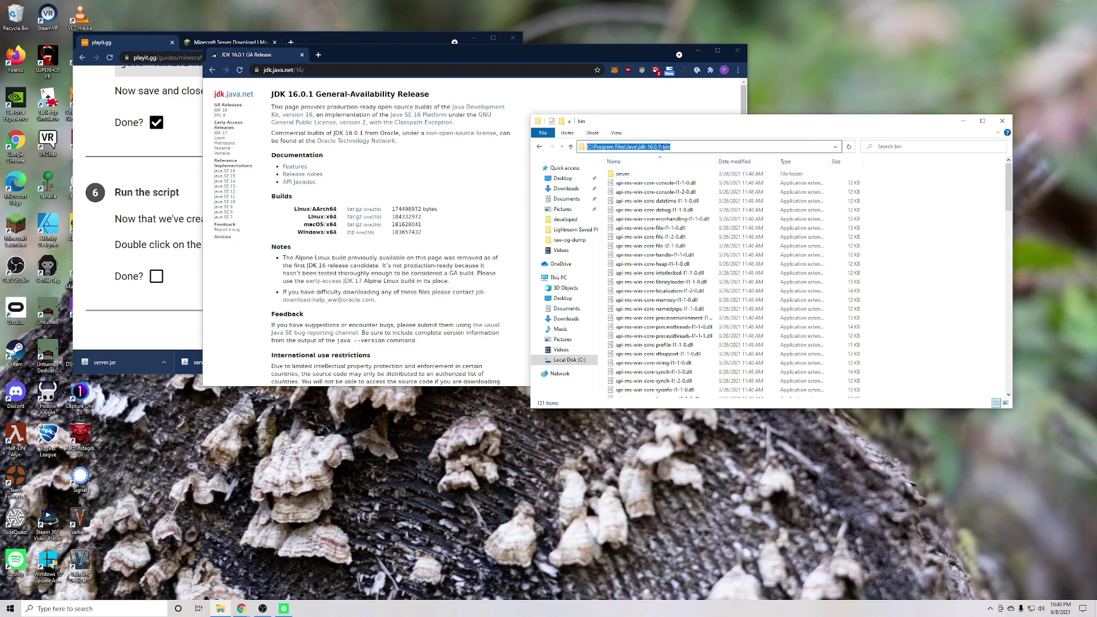
pyautogui.rightClick(650, 149)
pyautogui.click(675, 186)
pyautogui.click(681, 147)
pyautogui.moveTo(681, 147); pyautogui.dragTo(586, 147)
pyautogui.hotkey('ctrl', 'c')
pyautogui.click(698, 145)
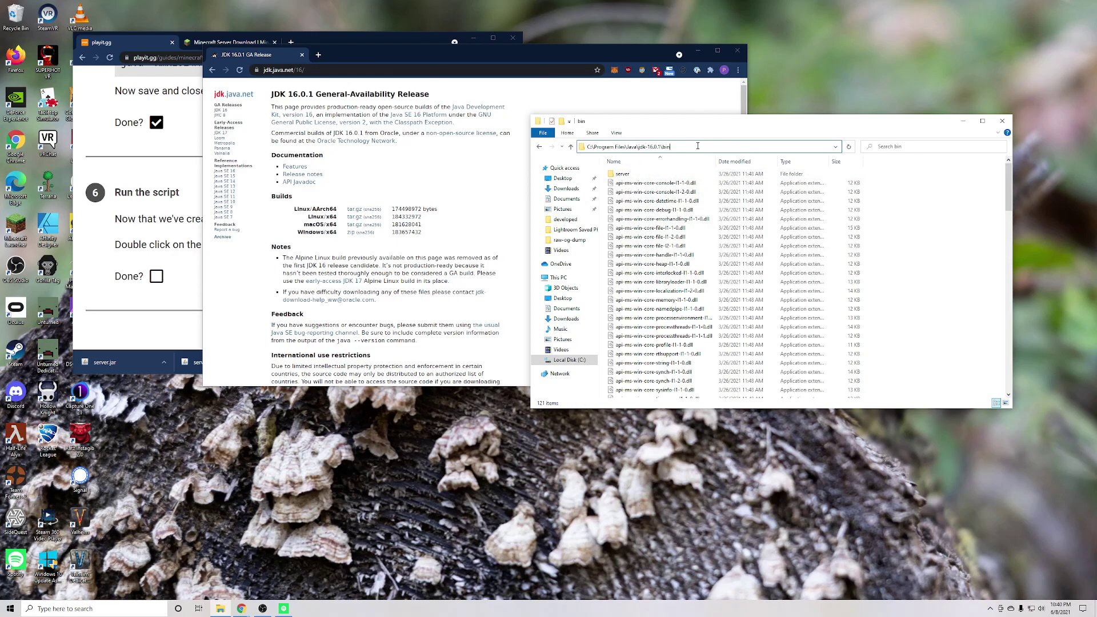
# - Open the Environment Variables editor from This PC's advanced system settings
pyautogui.click(93, 608)
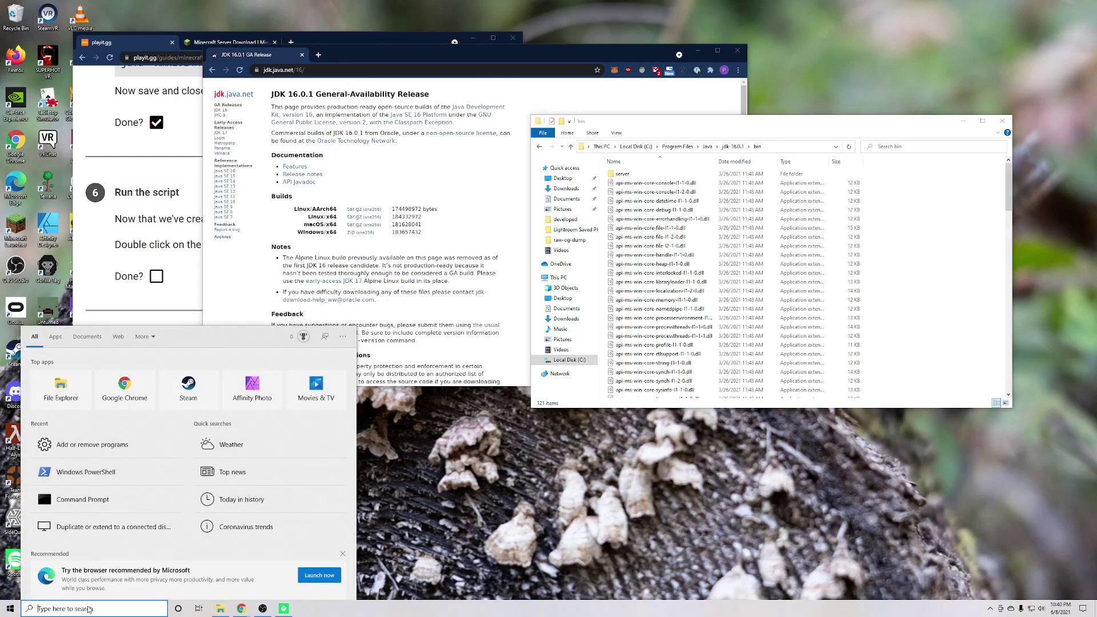
pyautogui.write('my comp')
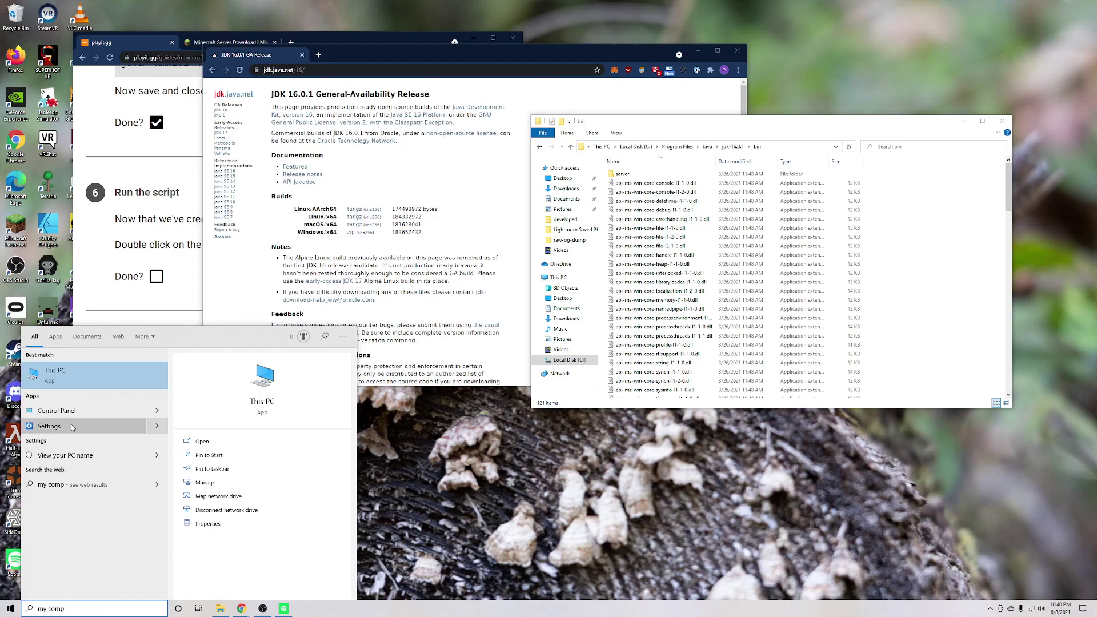
pyautogui.rightClick(84, 377)
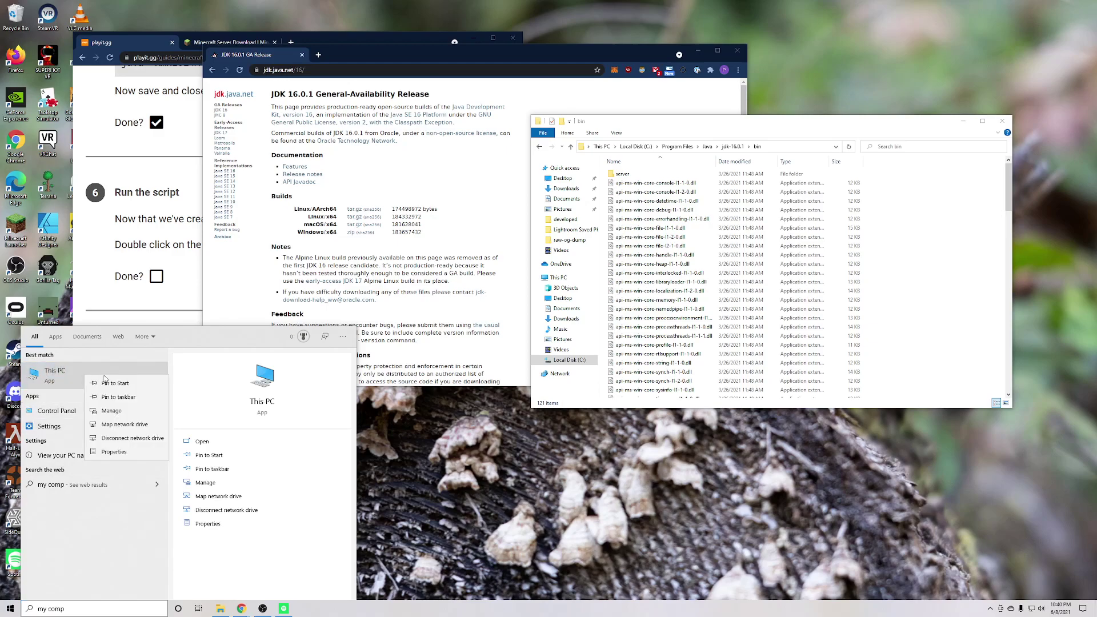
pyautogui.click(115, 452)
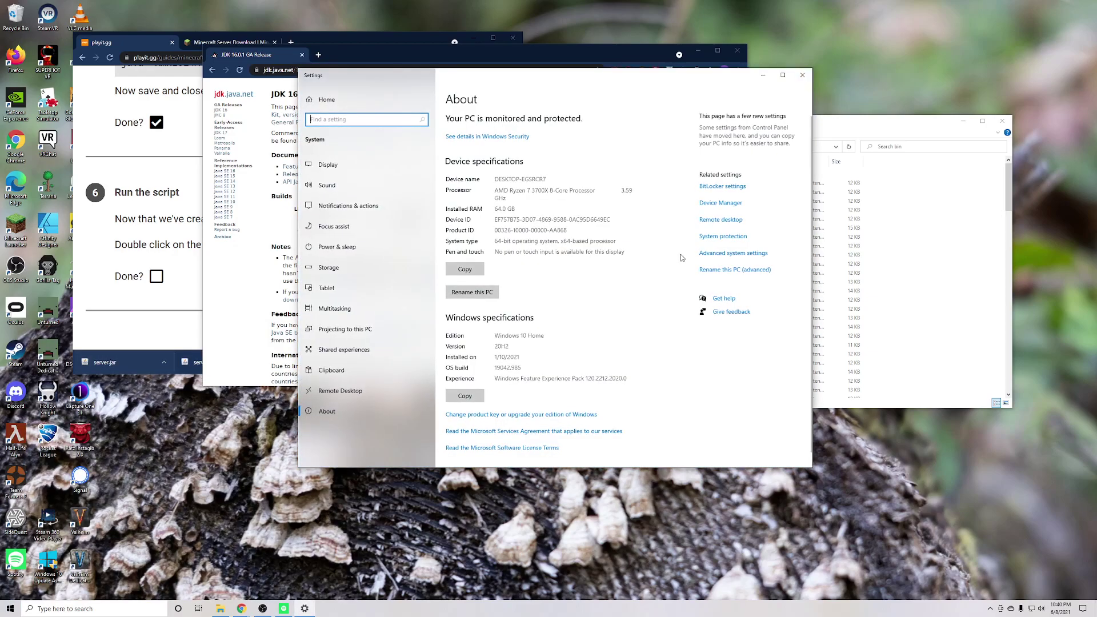
pyautogui.click(725, 253)
pyautogui.click(218, 245)
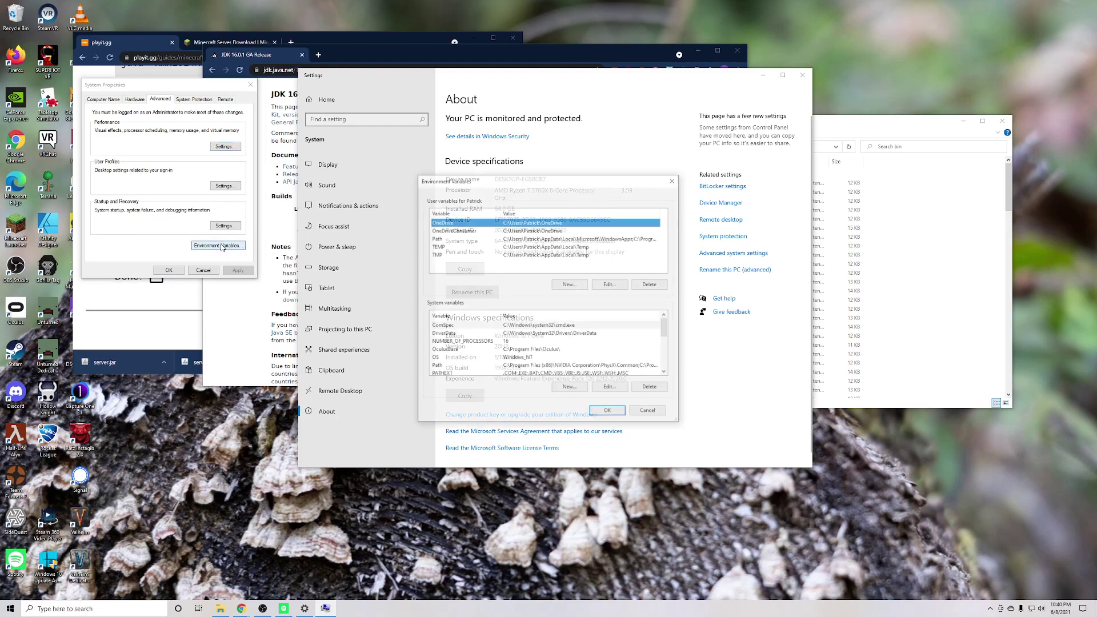
# - Add C:\Program Files\Java\jdk-16.0.1\bin as a new entry in the user Path
pyautogui.click(473, 240)
pyautogui.click(610, 284)
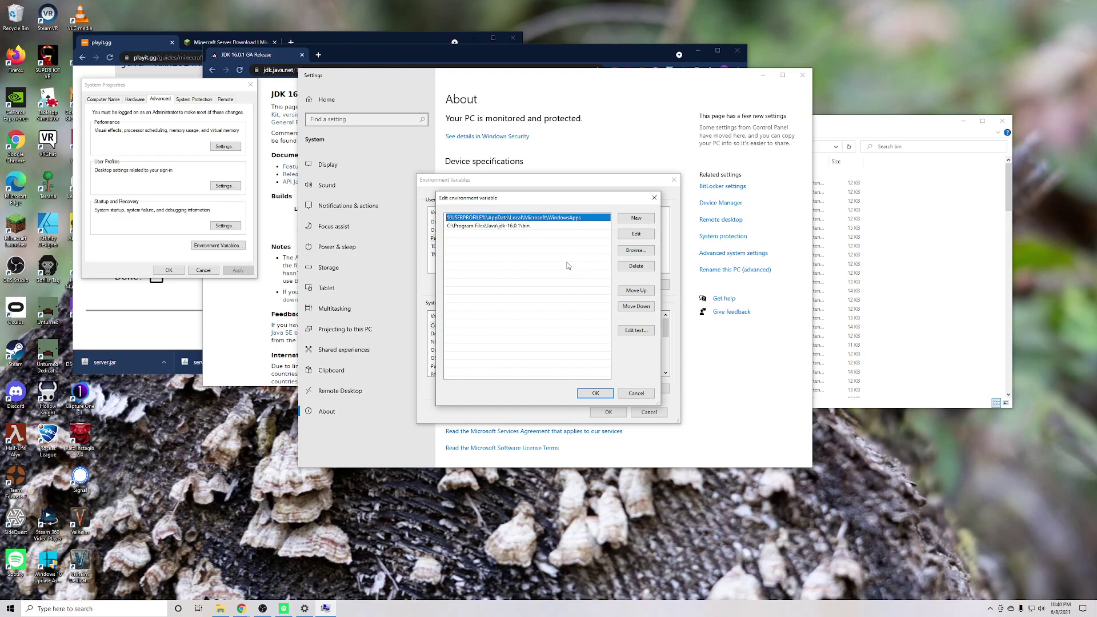
pyautogui.click(519, 227)
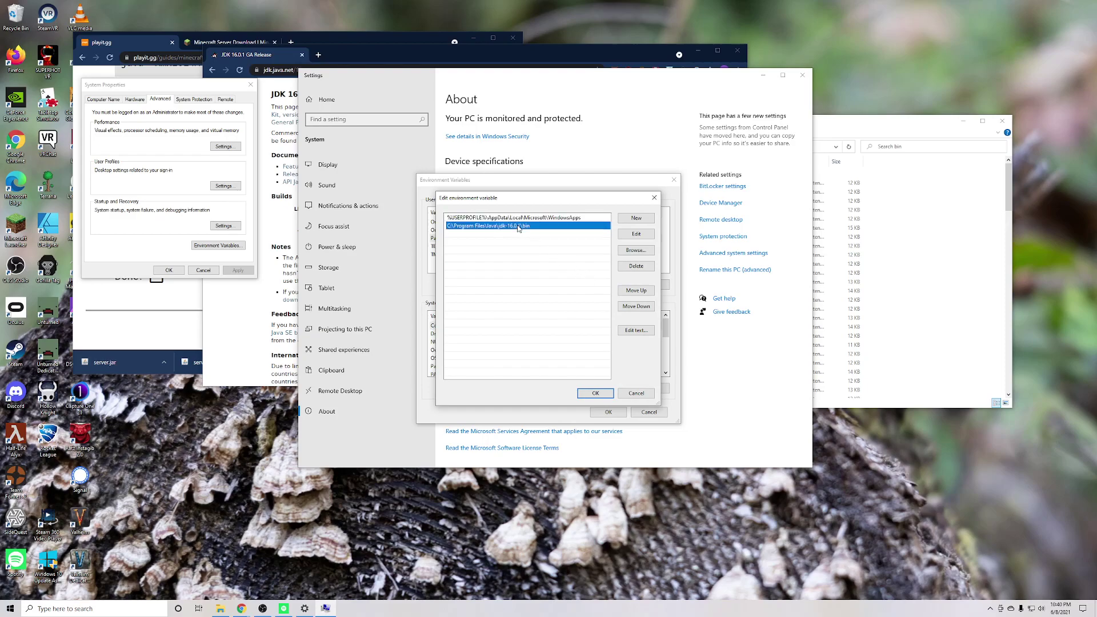
pyautogui.click(636, 218)
pyautogui.hotkey('ctrl', 'v')
pyautogui.click(458, 234)
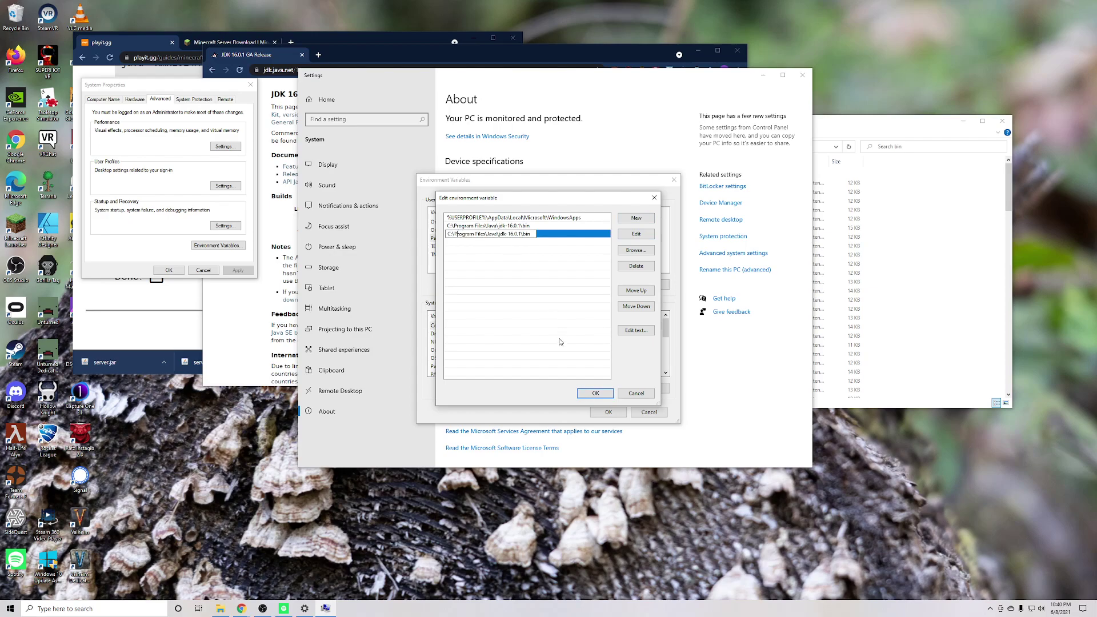
pyautogui.click(566, 274)
# - Remove the duplicate JDK bin entry and save the environment variable changes
pyautogui.click(518, 233)
pyautogui.click(493, 227)
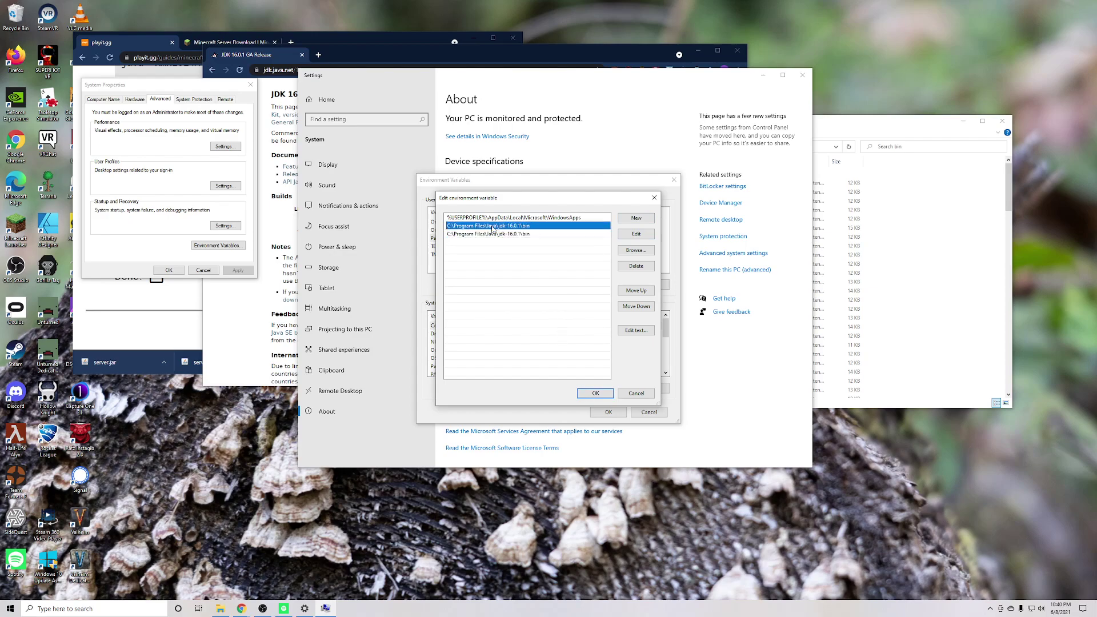
pyautogui.click(636, 265)
pyautogui.click(537, 227)
pyautogui.moveTo(520, 199); pyautogui.dragTo(502, 196)
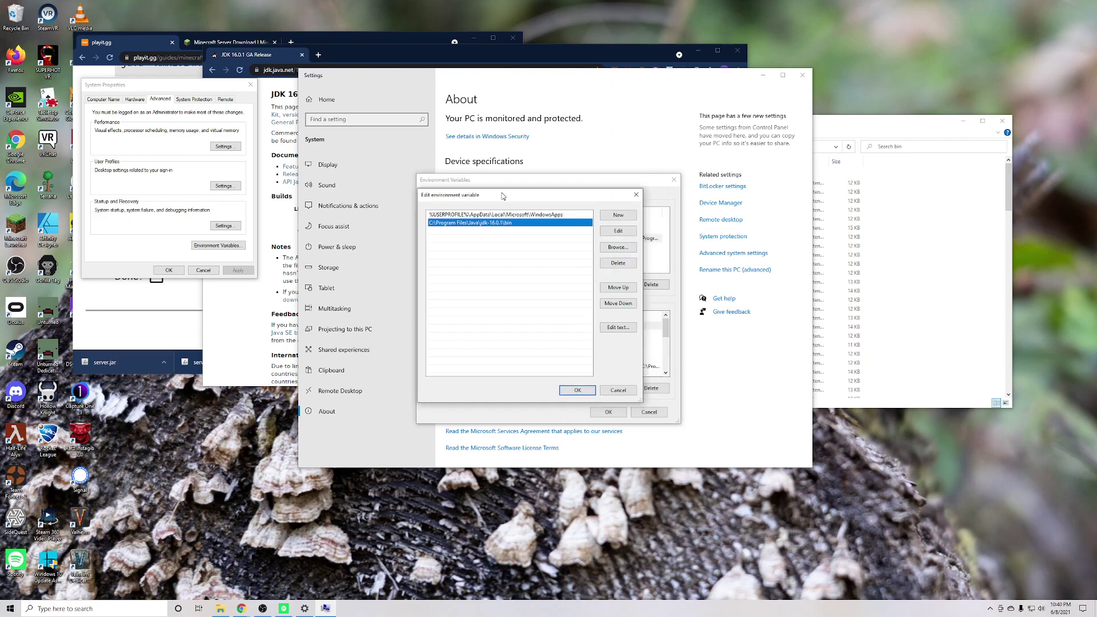
pyautogui.click(577, 391)
pyautogui.click(609, 412)
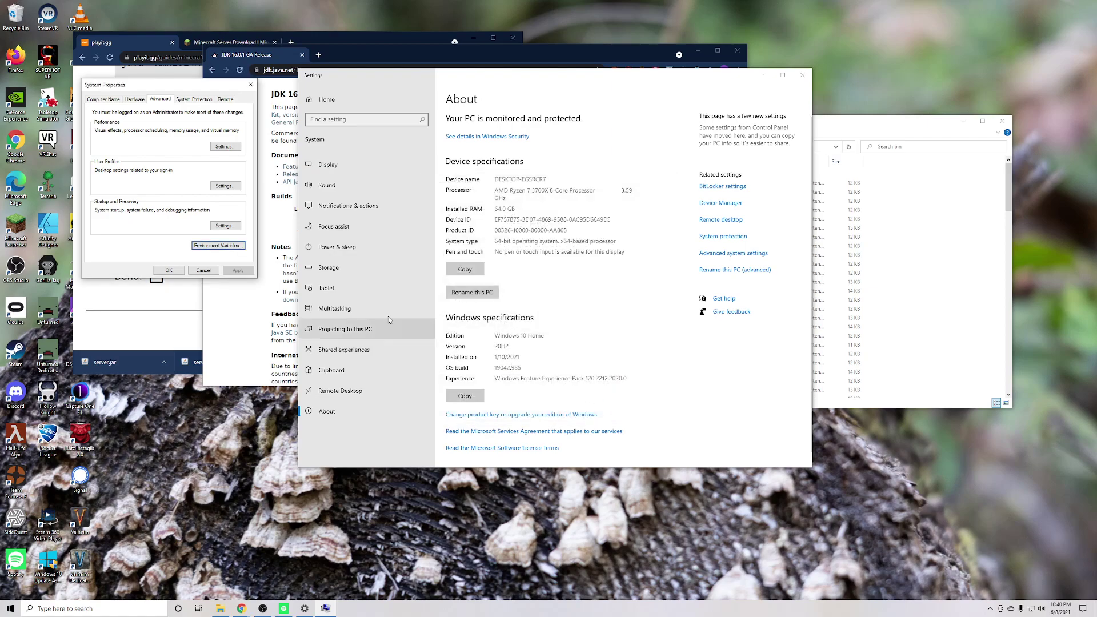
pyautogui.click(168, 271)
# - Launch Command Prompt through a Windows search for cmd
pyautogui.click(274, 286)
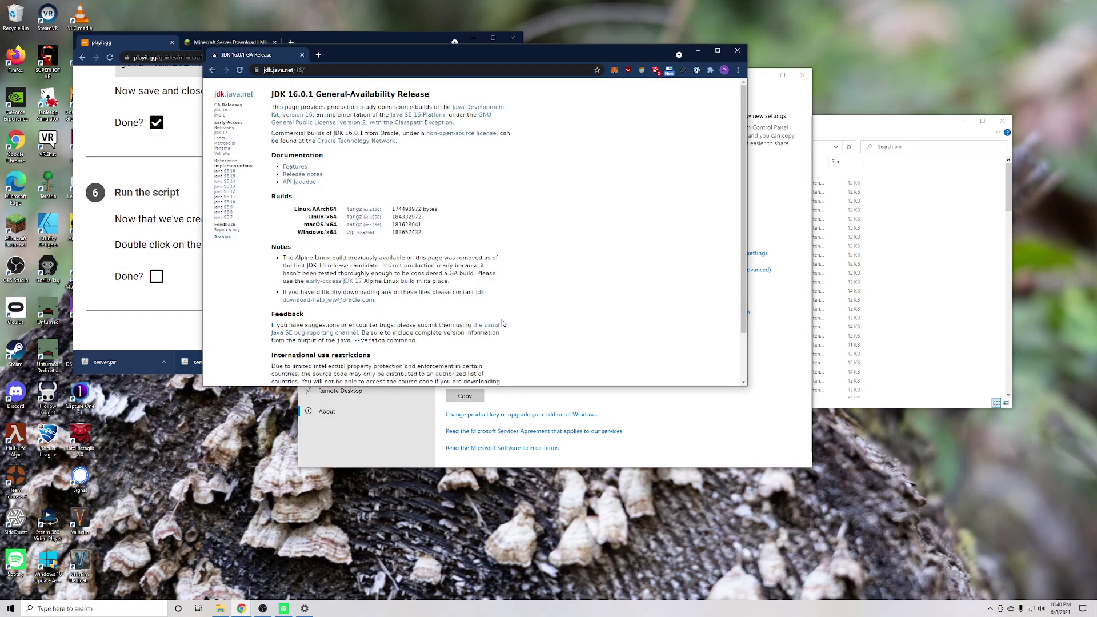
pyautogui.click(683, 426)
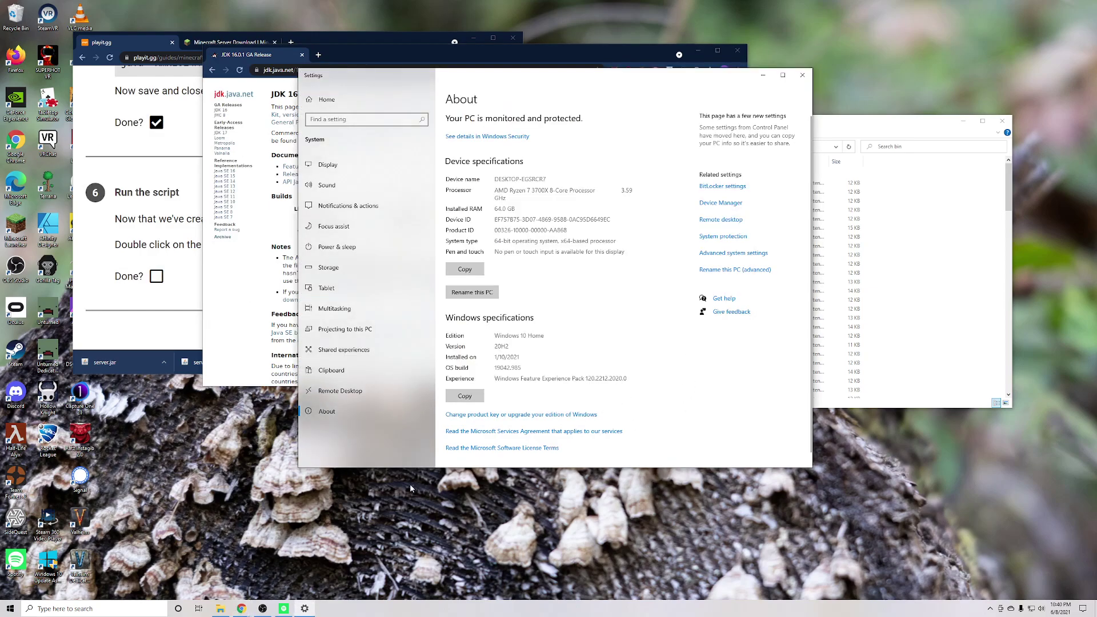
pyautogui.click(119, 607)
pyautogui.write('cmd')
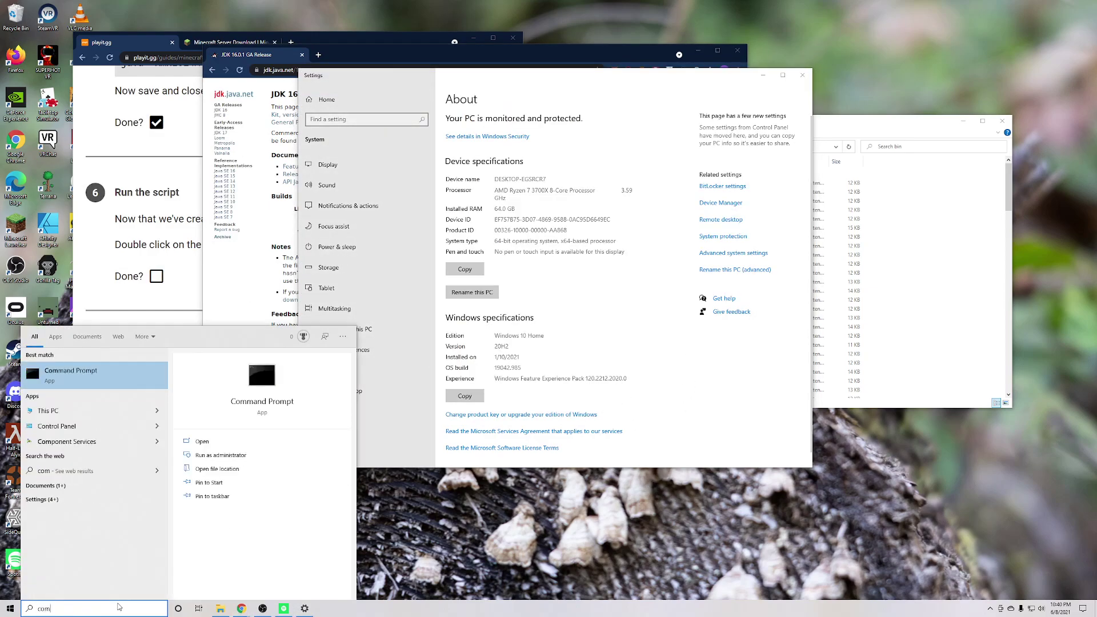
pyautogui.press('Return')
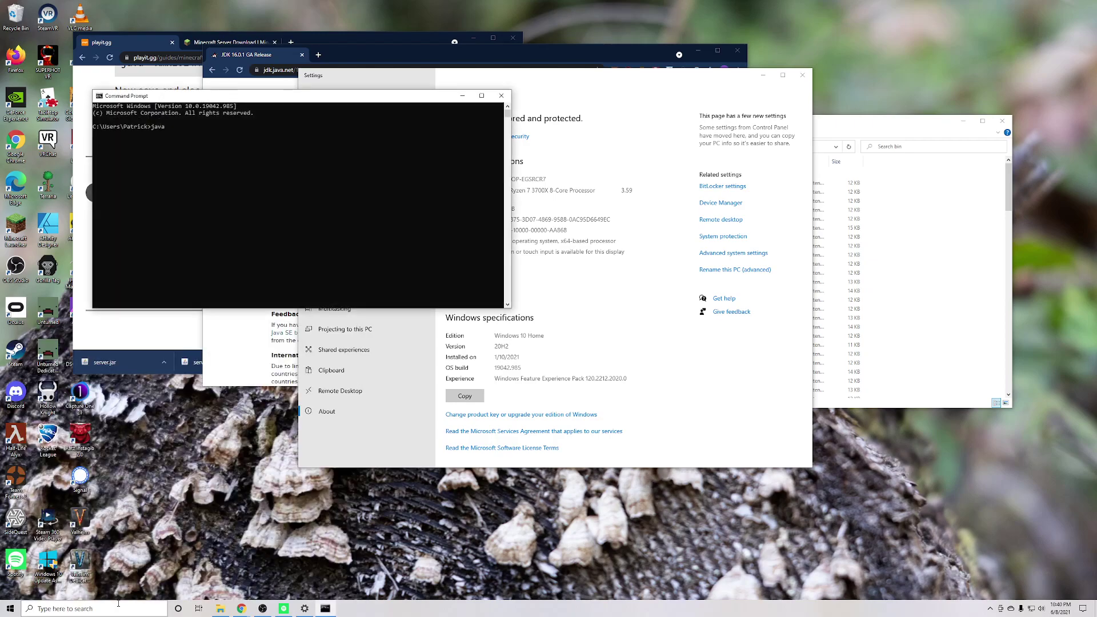
# - Run java to confirm it prints its usage options, then close Command Prompt
pyautogui.press('Return')
pyautogui.scroll(11, 228, 206)
pyautogui.scroll(-11, 222, 212)
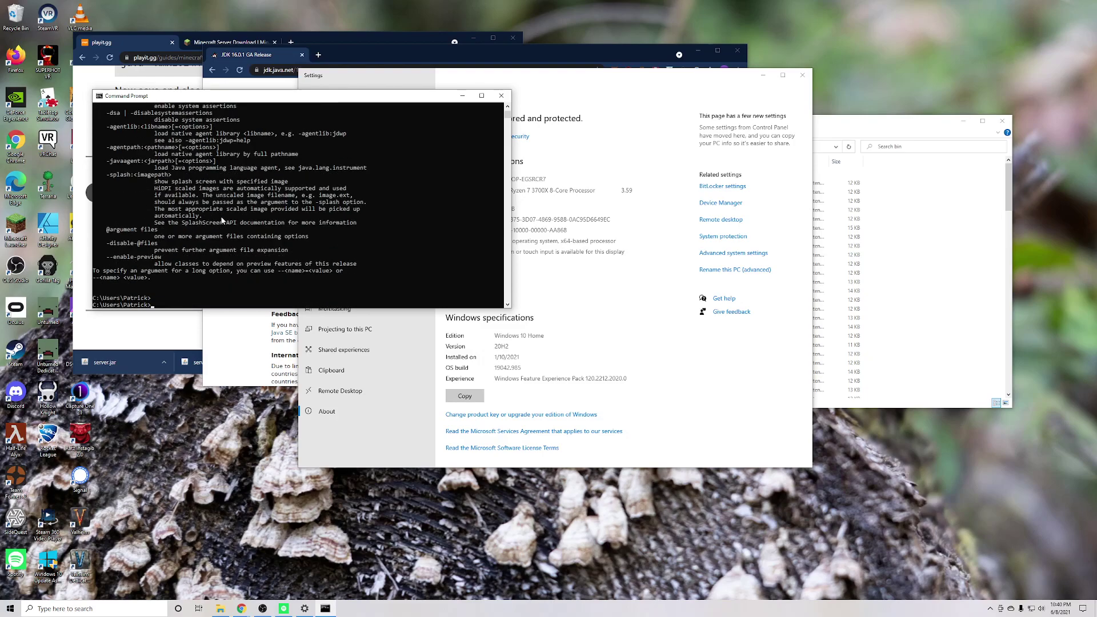
pyautogui.press('Return')
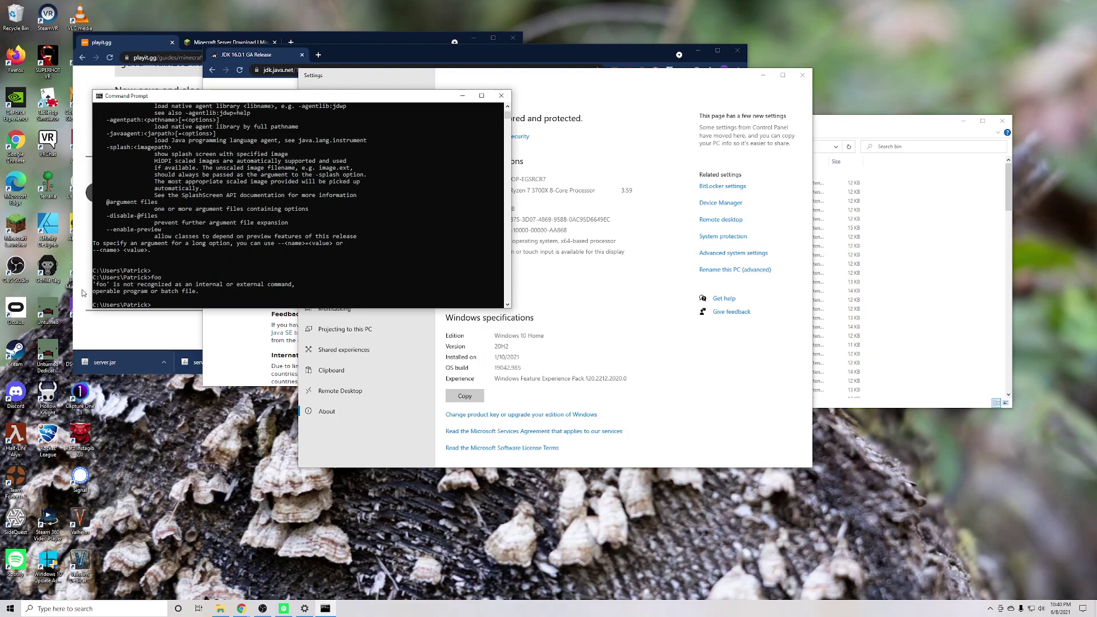
pyautogui.click(104, 285)
pyautogui.moveTo(104, 285); pyautogui.dragTo(137, 286)
pyautogui.click(227, 291)
pyautogui.moveTo(440, 100); pyautogui.dragTo(434, 106)
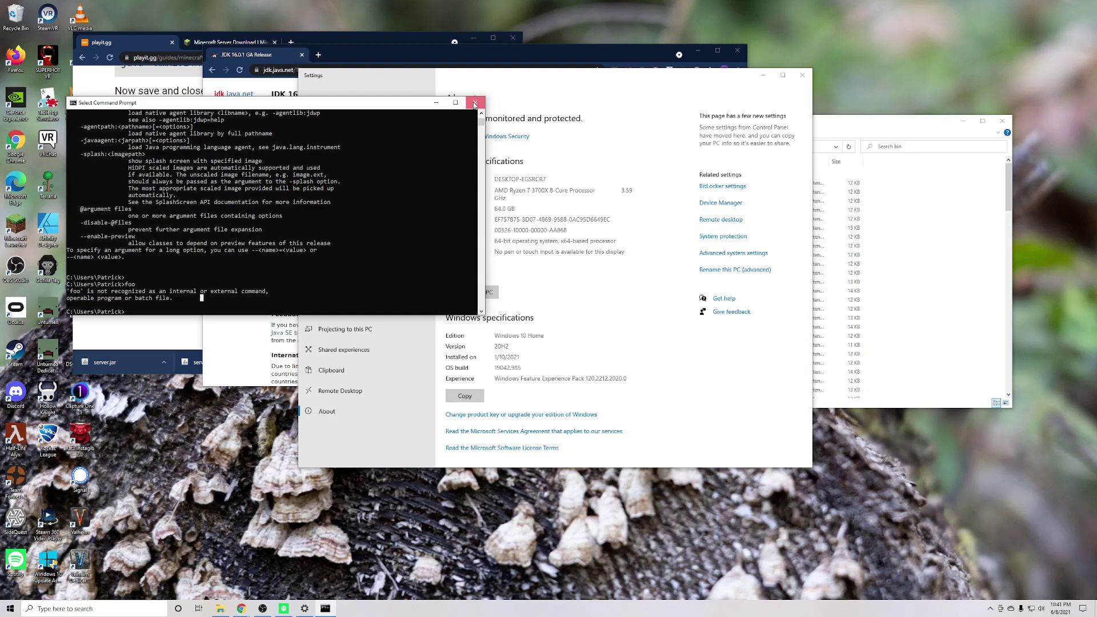
pyautogui.click(495, 102)
pyautogui.click(838, 130)
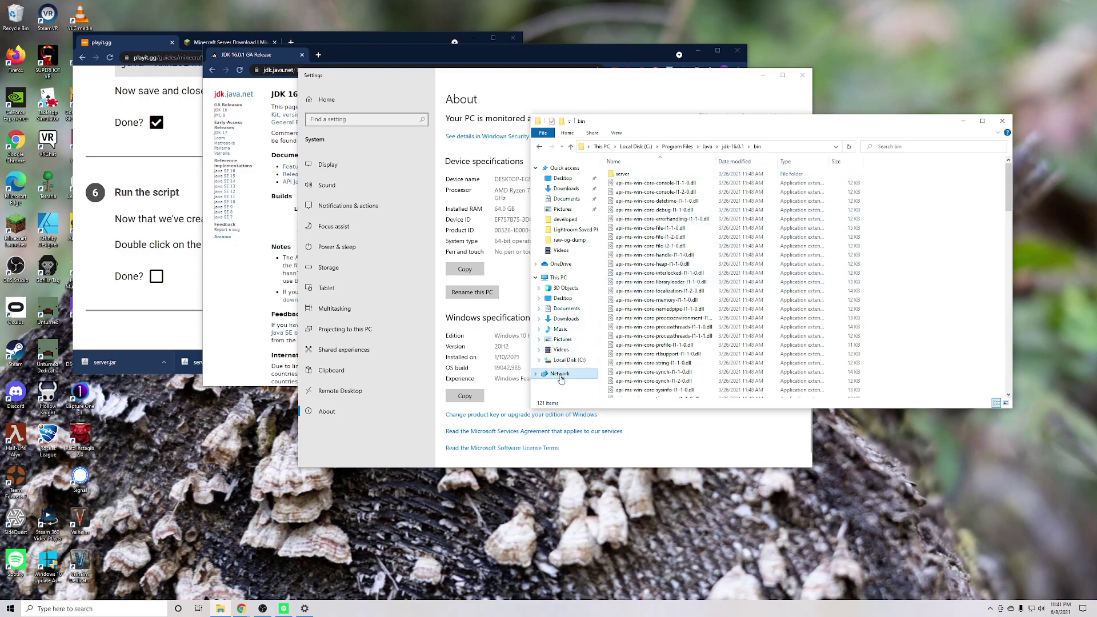
# - Run run.bat from C:\minecraft-server once so it generates its first files
pyautogui.click(568, 360)
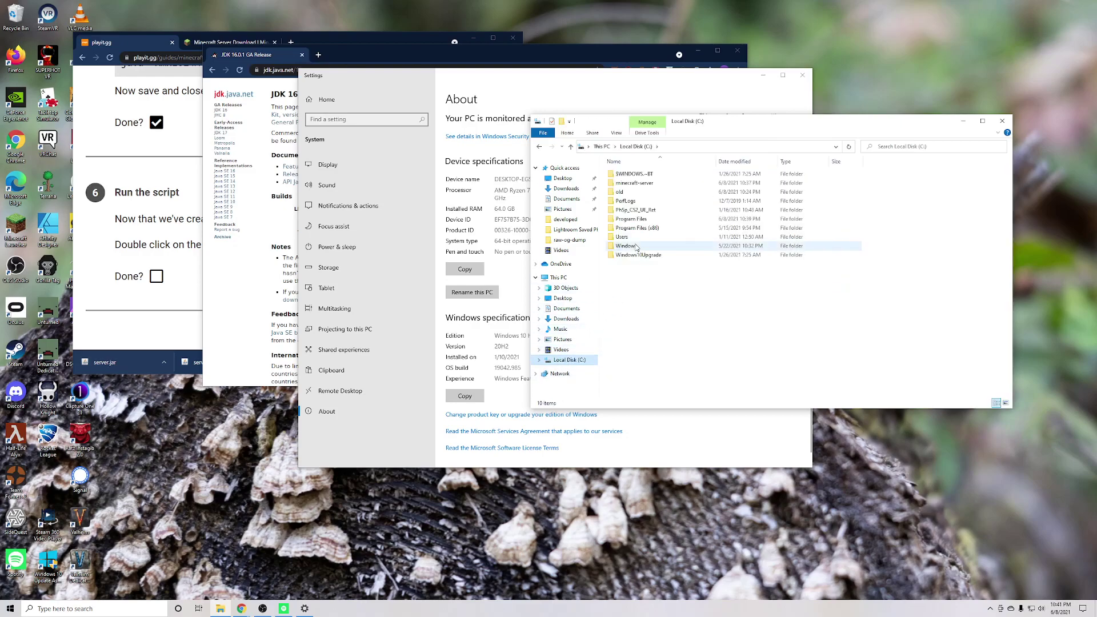
pyautogui.click(663, 188)
pyautogui.doubleClick(663, 188)
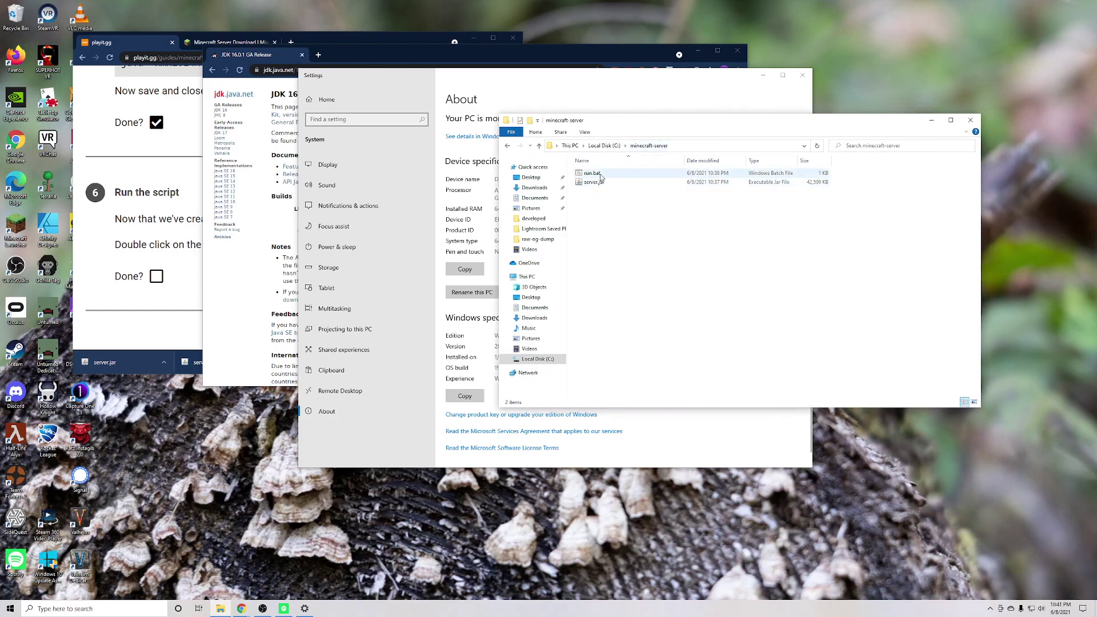
pyautogui.doubleClick(609, 176)
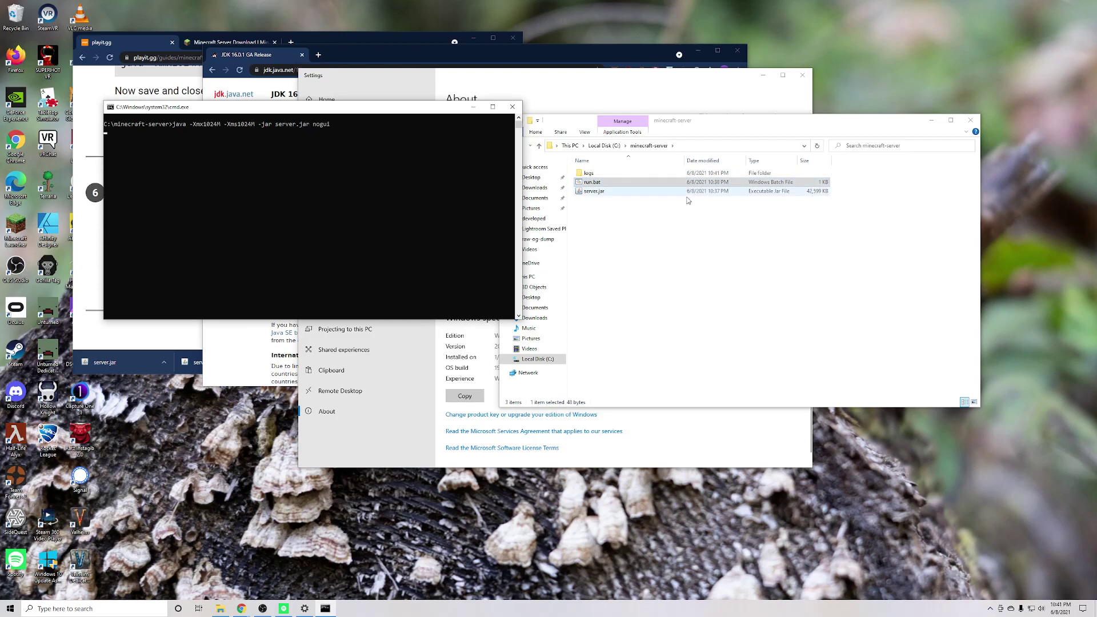
pyautogui.click(681, 223)
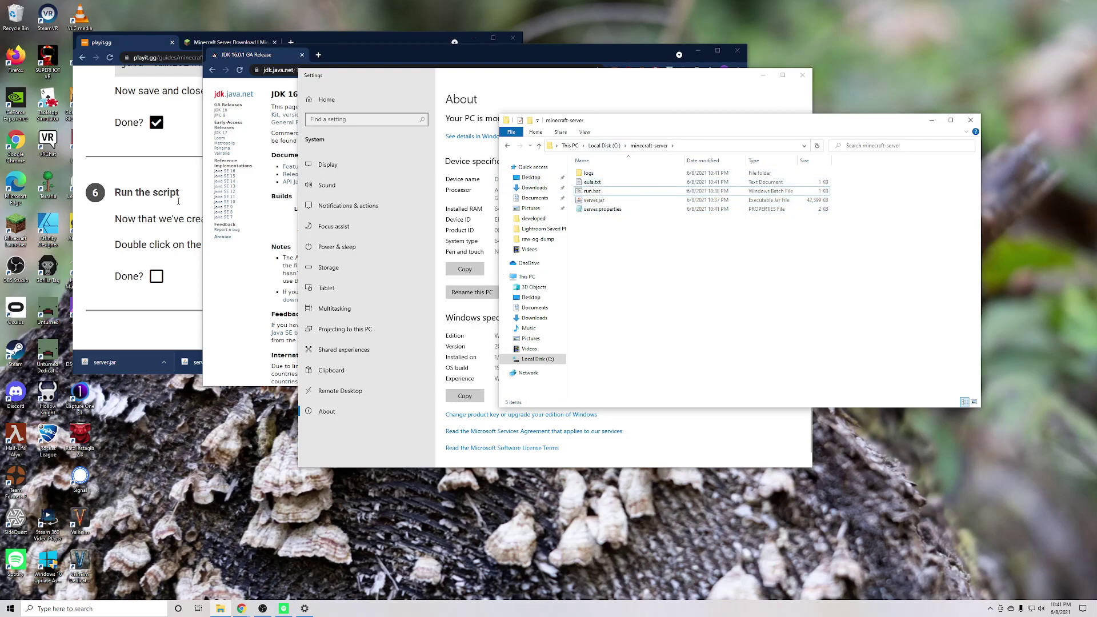
# - Mark the guide's run-script step done and answer Yes that eula.txt was created
pyautogui.hotkey('alt', 'Tab')
pyautogui.click(157, 276)
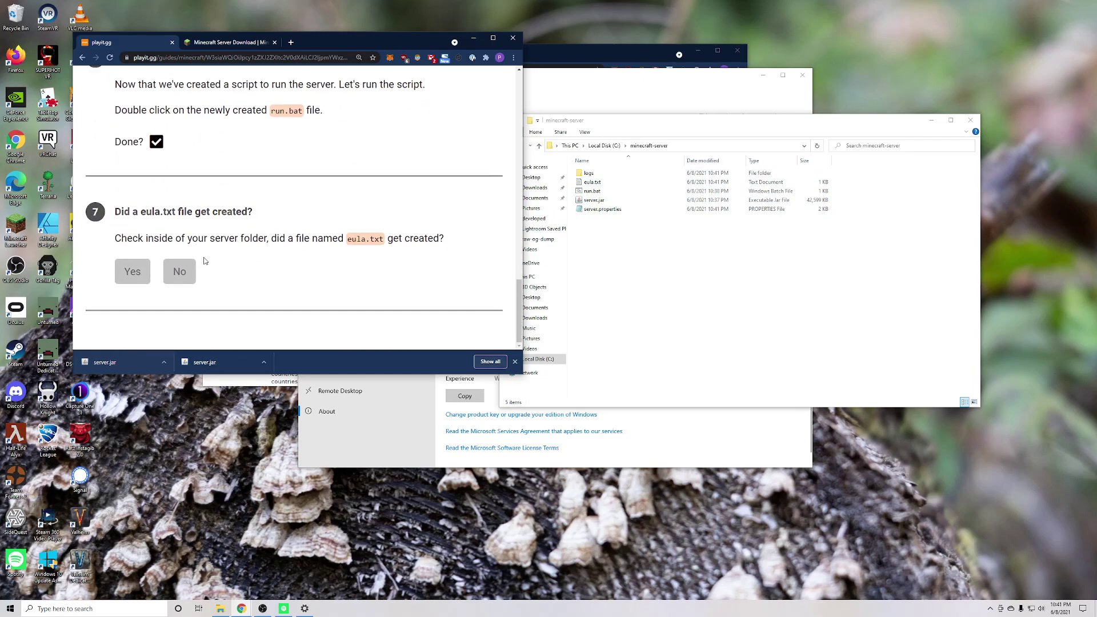
pyautogui.moveTo(137, 212); pyautogui.dragTo(169, 212)
pyautogui.click(166, 224)
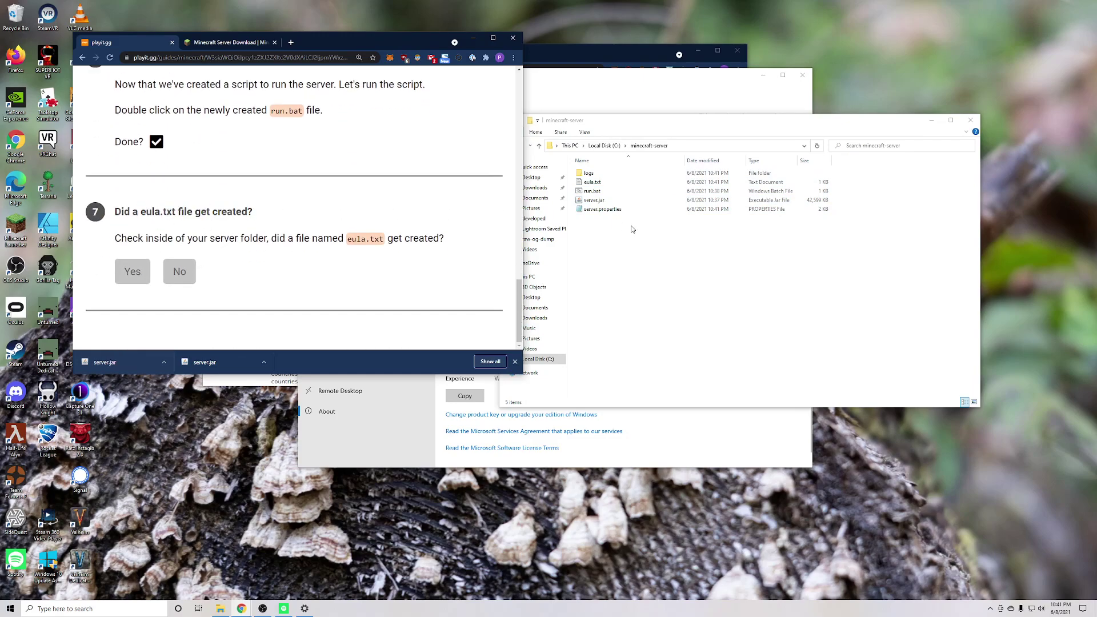
pyautogui.click(607, 183)
pyautogui.click(132, 272)
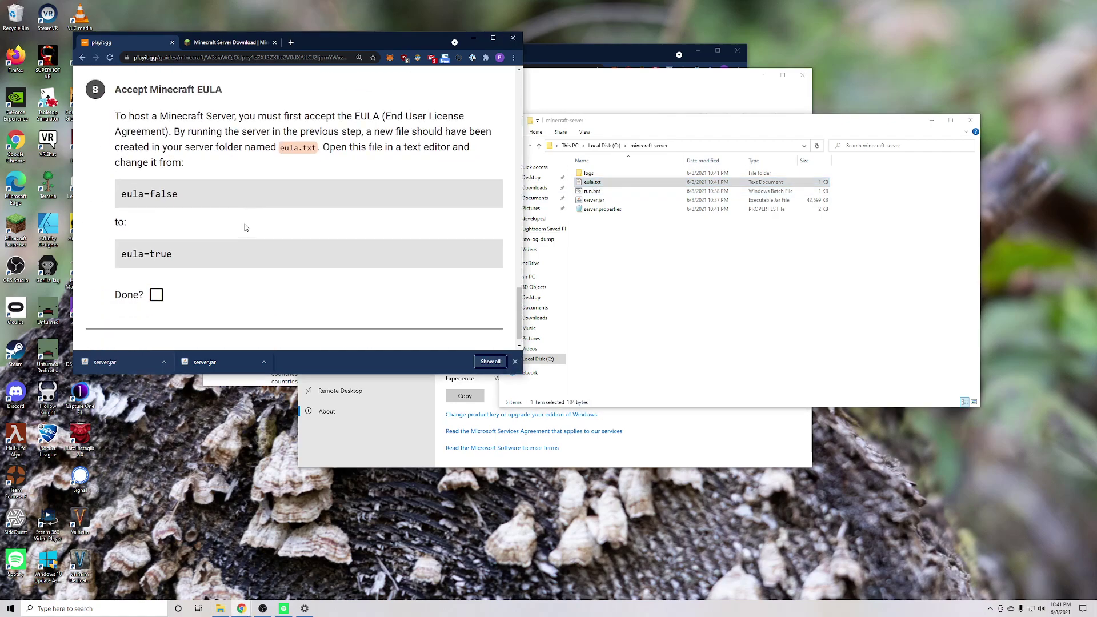
# - Open eula.txt from the server folder in Notepad
pyautogui.scroll(2, 244, 227)
pyautogui.click(610, 183)
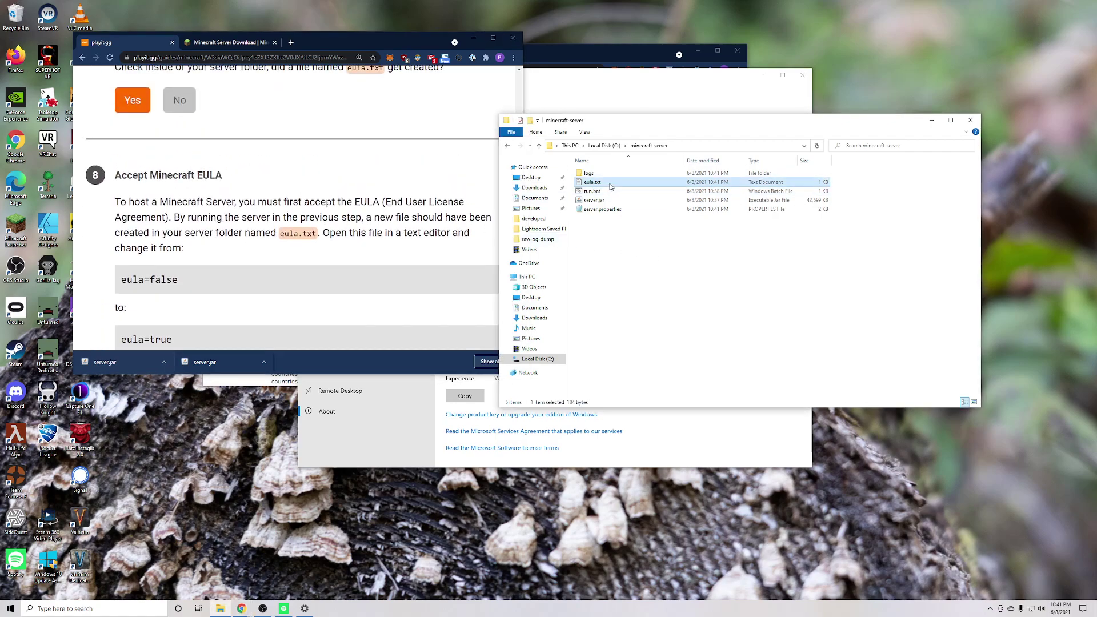
pyautogui.rightClick(611, 185)
pyautogui.click(625, 201)
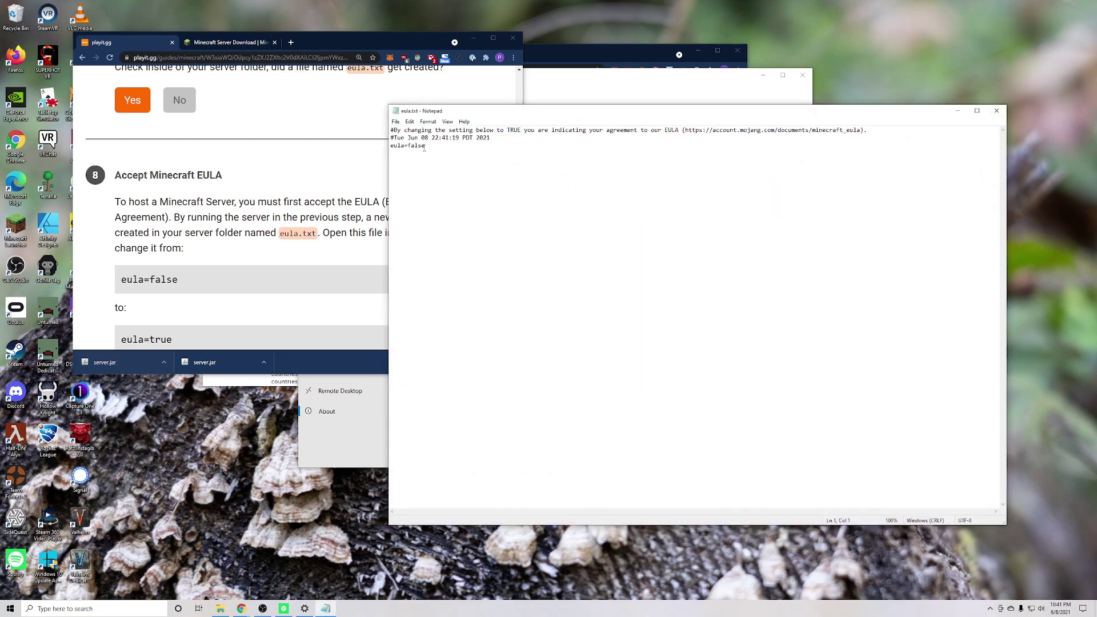
# - Change eula=false to eula=true, save eula.txt and close Notepad
pyautogui.doubleClick(417, 148)
pyautogui.click(446, 152)
pyautogui.press('BackSpace')
pyautogui.press('BackSpace')
pyautogui.hotkey('ctrl', 's')
pyautogui.moveTo(683, 131); pyautogui.dragTo(866, 130)
pyautogui.click(832, 152)
pyautogui.click(997, 110)
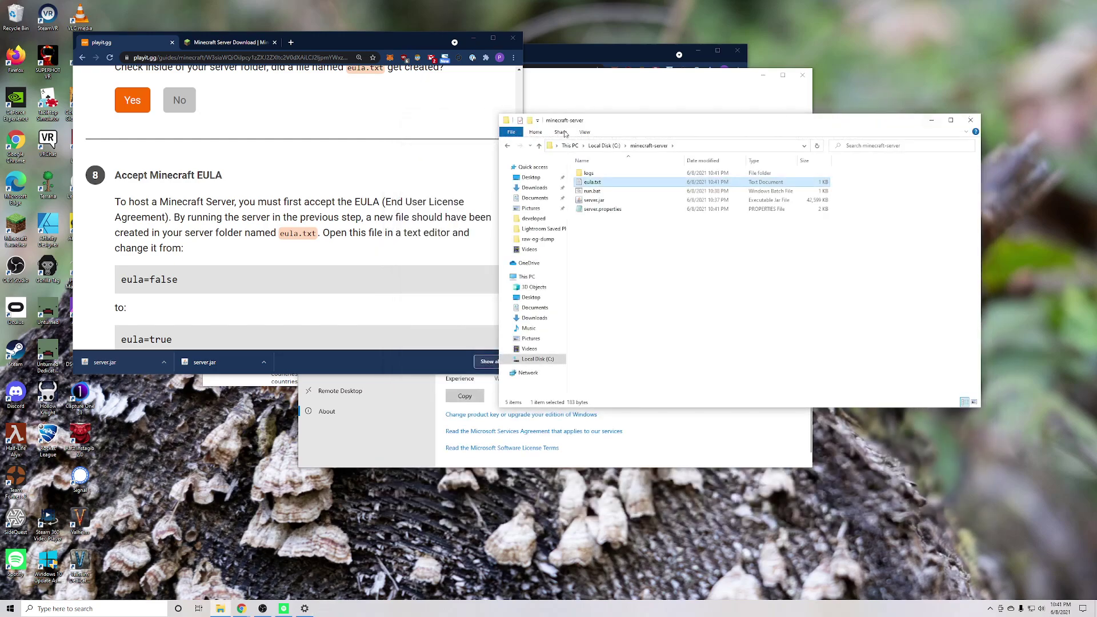
pyautogui.scroll(-2, 347, 194)
pyautogui.click(349, 194)
# - Mark the guide's EULA step as done
pyautogui.click(156, 276)
pyautogui.scroll(-3, 194, 240)
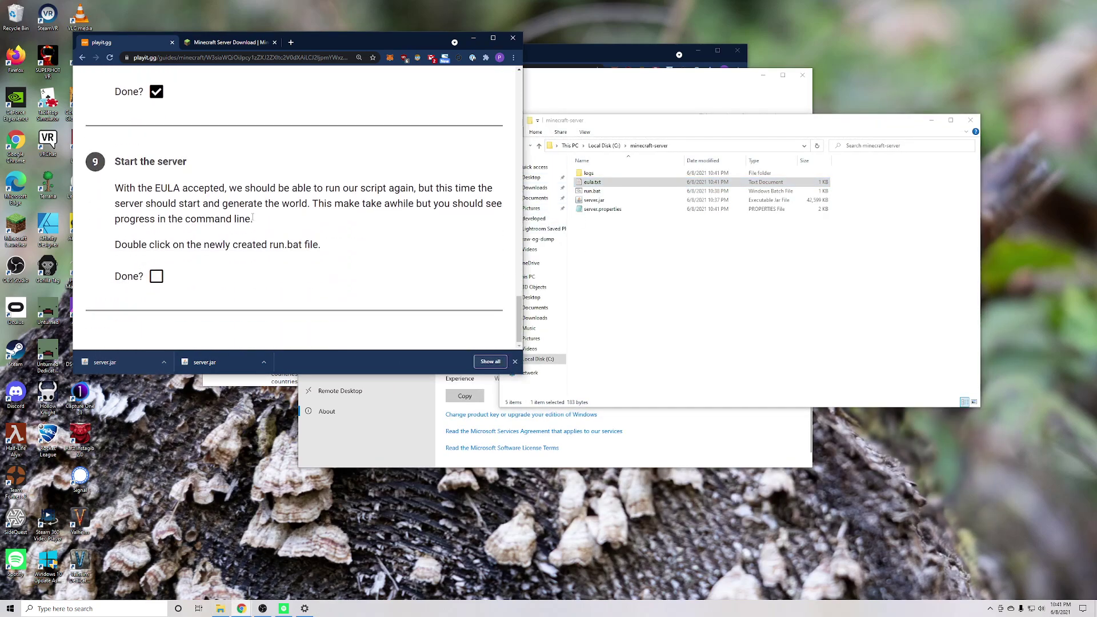
pyautogui.moveTo(166, 219); pyautogui.dragTo(140, 188)
pyautogui.click(189, 215)
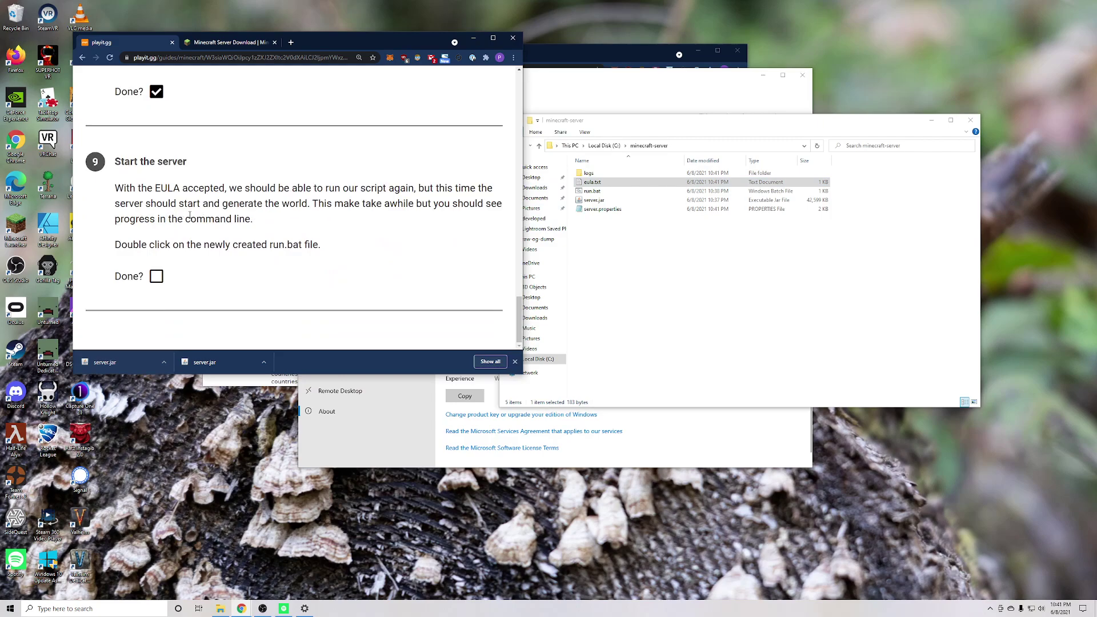
# - Start the server again with run.bat and allow it through the firewall
pyautogui.click(712, 261)
pyautogui.doubleClick(593, 191)
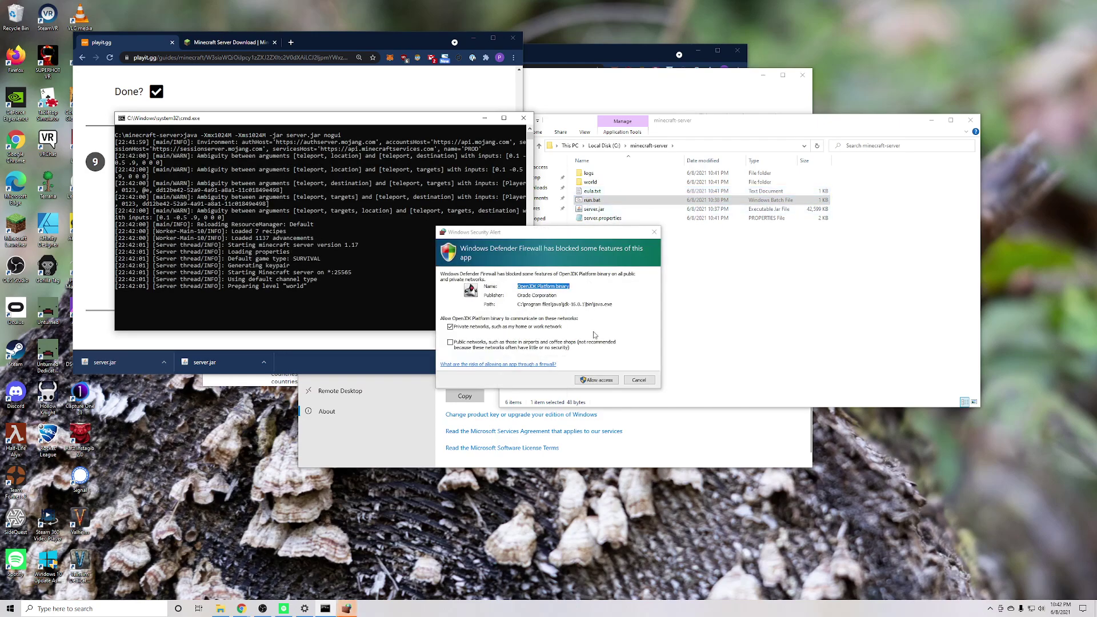
pyautogui.click(605, 381)
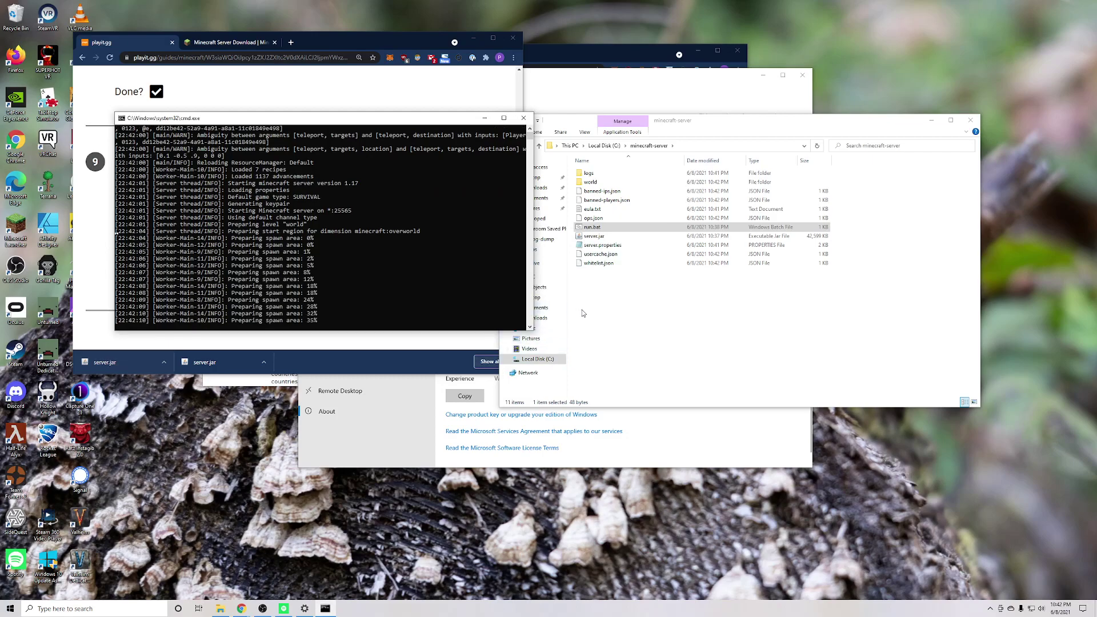
pyautogui.moveTo(377, 118); pyautogui.dragTo(836, 130)
pyautogui.click(229, 269)
# - Tick Done for the Start the server step and open the playit.gg/download page
pyautogui.click(155, 276)
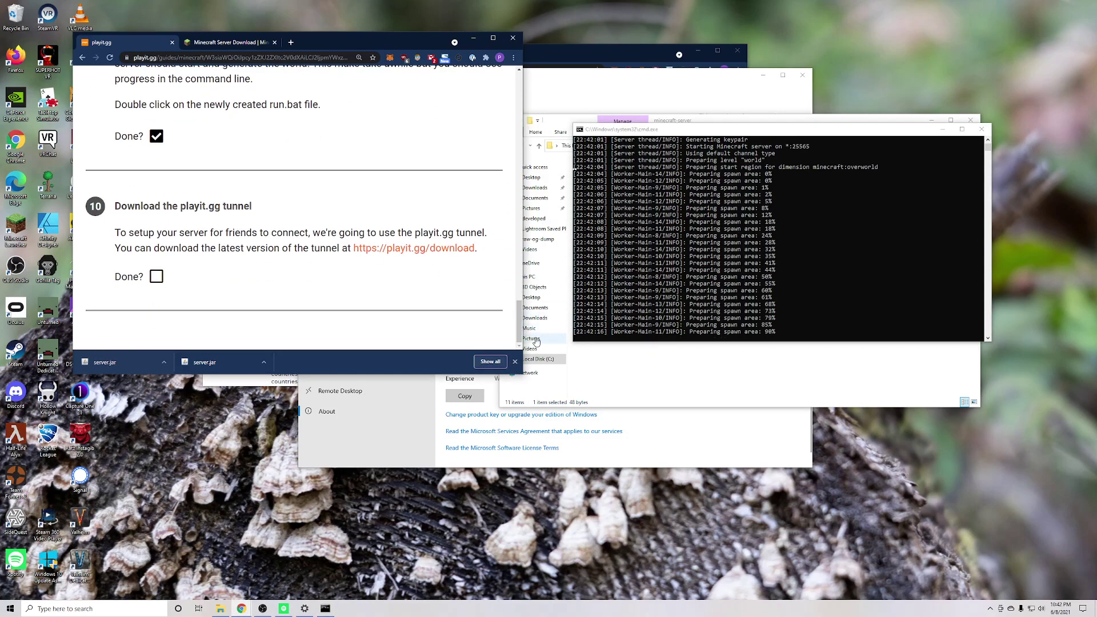
pyautogui.click(515, 362)
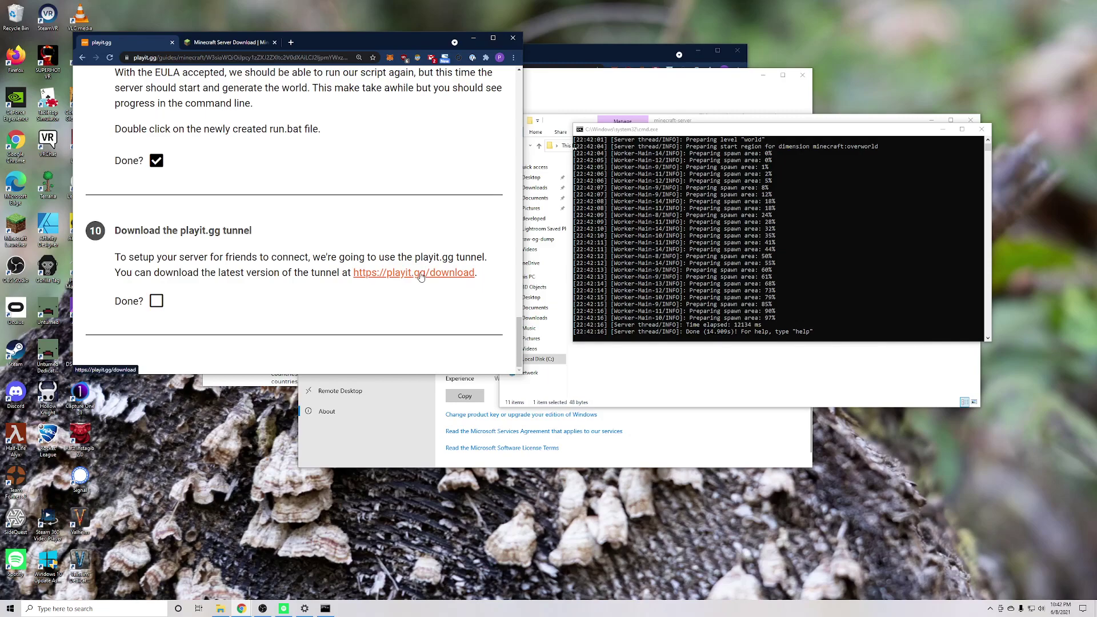
pyautogui.moveTo(692, 136); pyautogui.dragTo(707, 132)
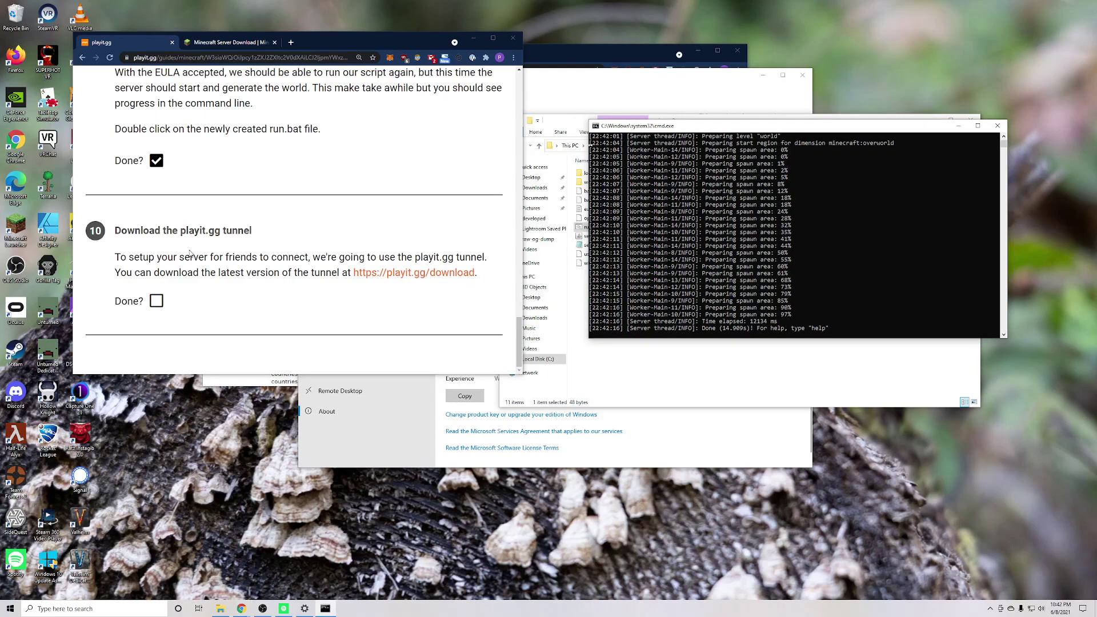
pyautogui.moveTo(142, 241); pyautogui.dragTo(119, 231)
pyautogui.doubleClick(193, 231)
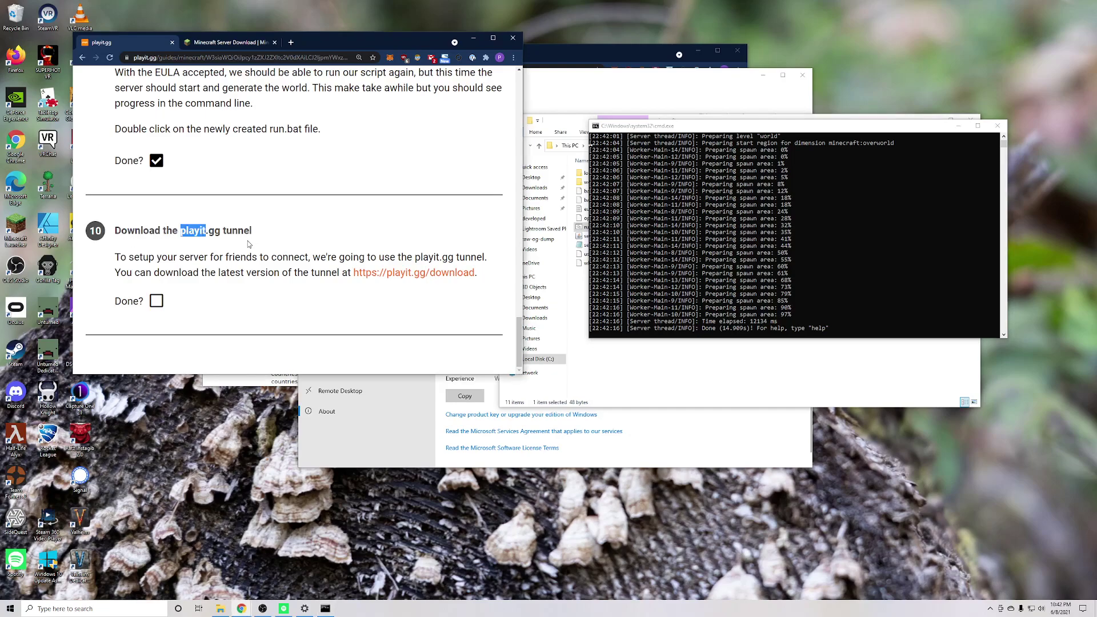
pyautogui.click(361, 250)
pyautogui.moveTo(658, 126); pyautogui.dragTo(634, 125)
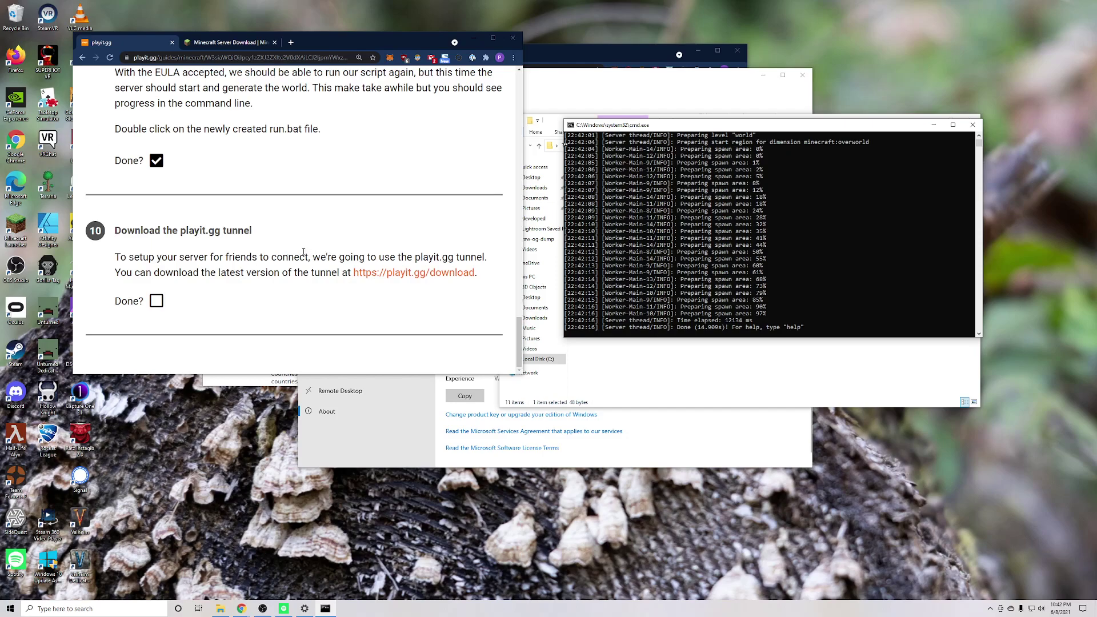
pyautogui.click(392, 274)
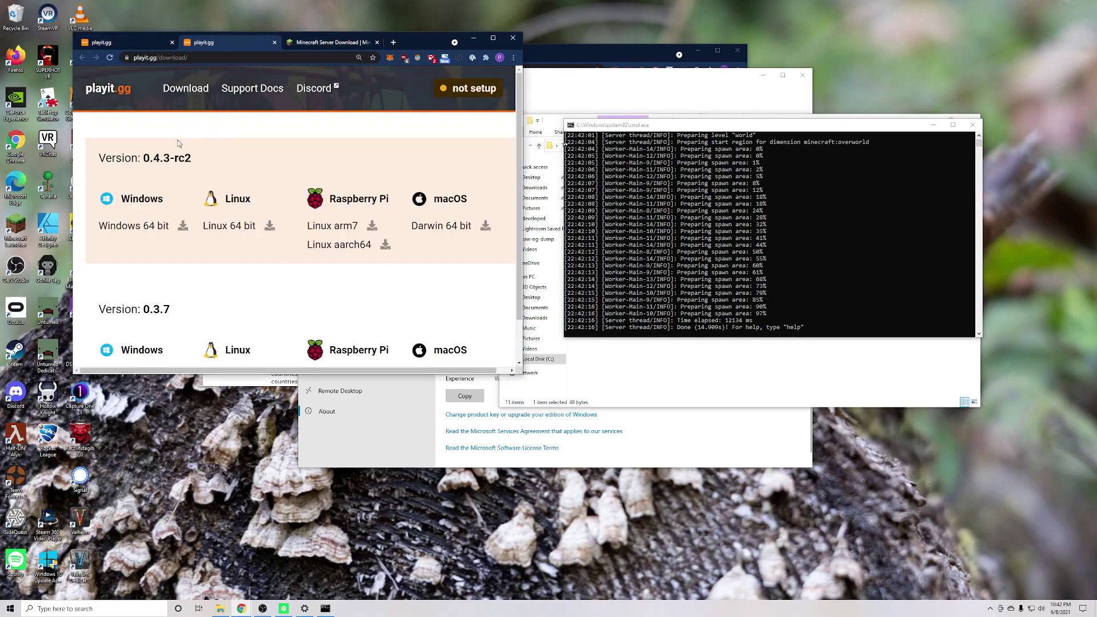
# - Download the Windows 64-bit playit 0.4.3-rc2 program, mark step 10 done, and run it
pyautogui.click(151, 228)
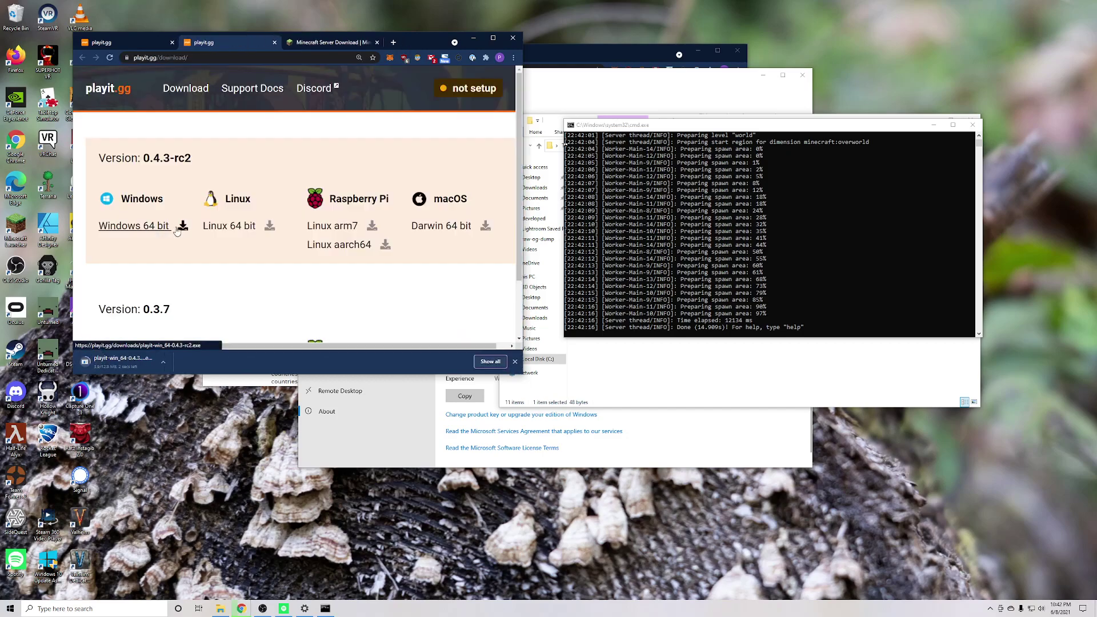
pyautogui.click(153, 44)
pyautogui.scroll(-1, 206, 276)
pyautogui.click(157, 276)
pyautogui.scroll(-1, 179, 273)
pyautogui.scroll(-6, 171, 286)
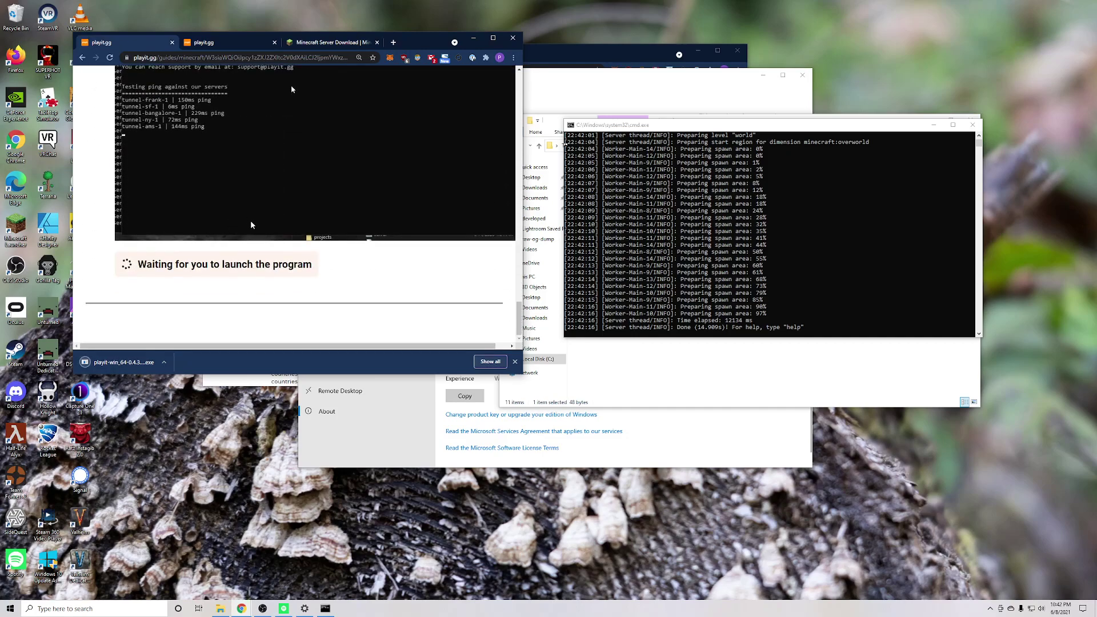
pyautogui.scroll(1, 150, 320)
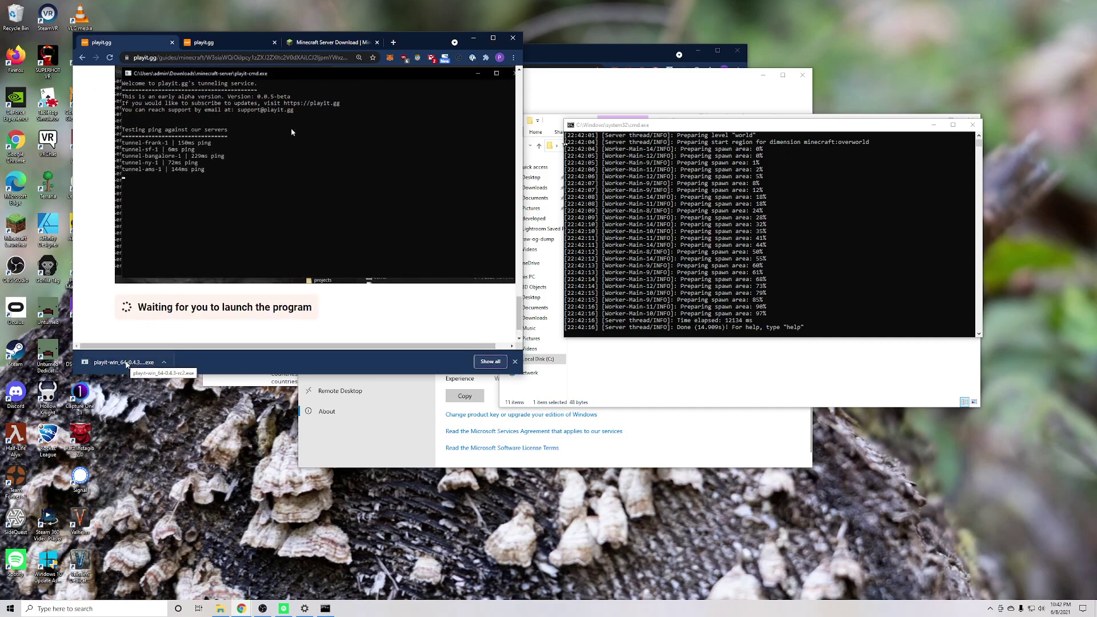
pyautogui.click(127, 364)
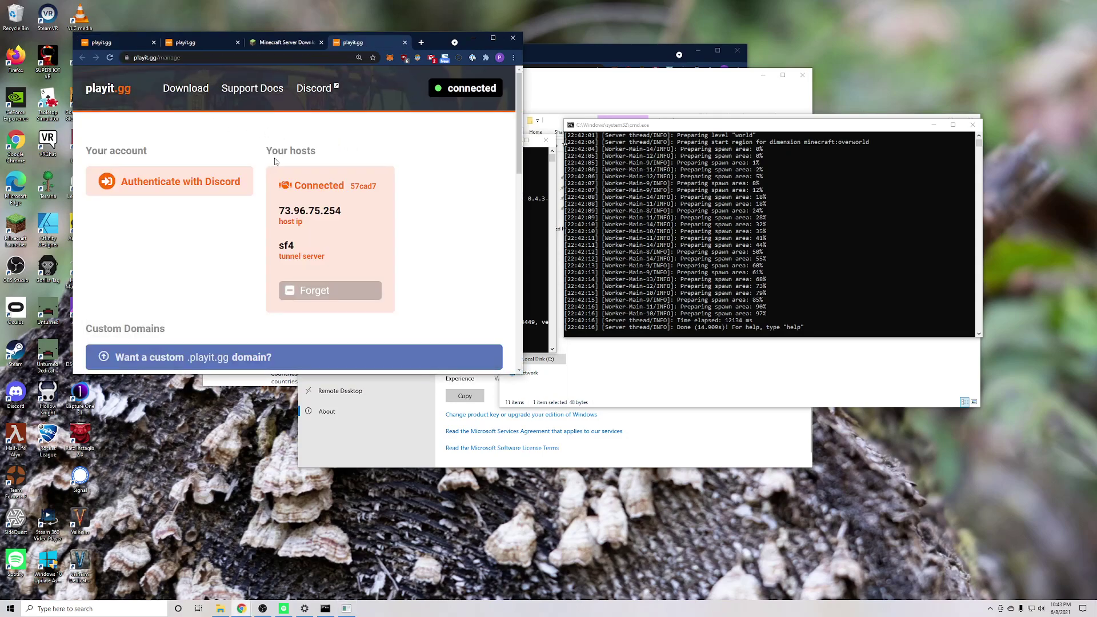
# - Add a tunnel for the local server address 127.0.0.1:25565 in the guide
pyautogui.click(116, 46)
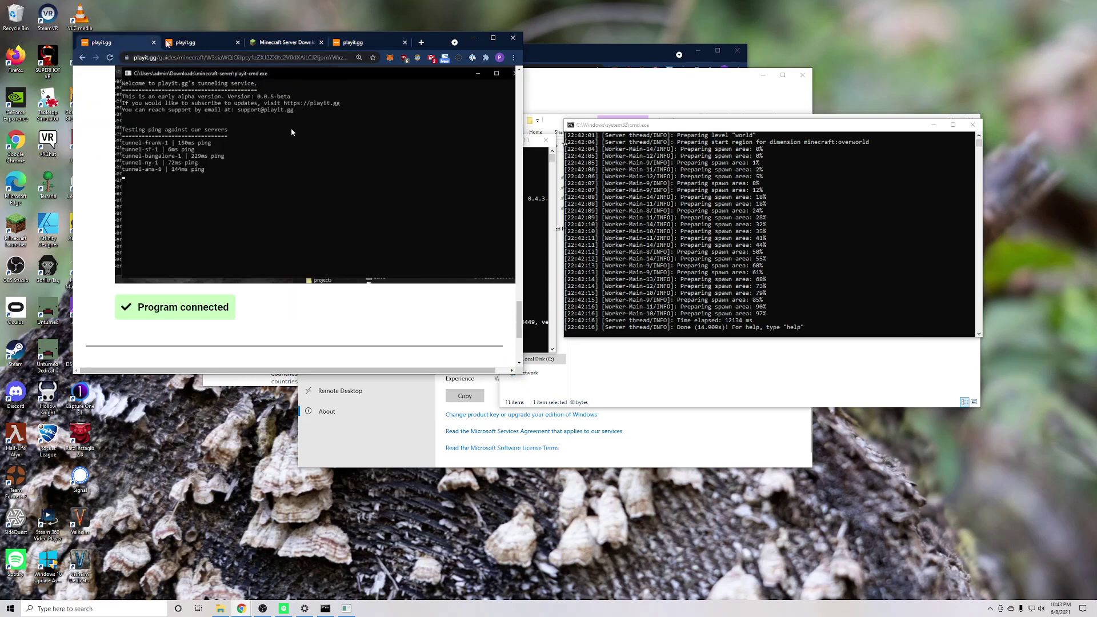
pyautogui.doubleClick(441, 43)
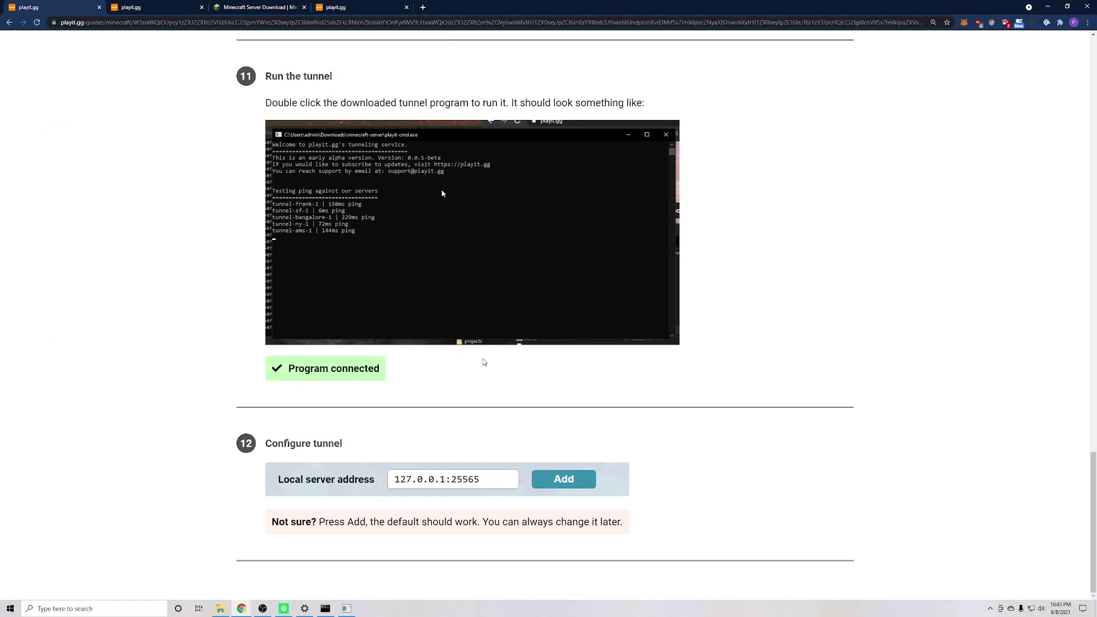
pyautogui.click(484, 475)
pyautogui.click(568, 484)
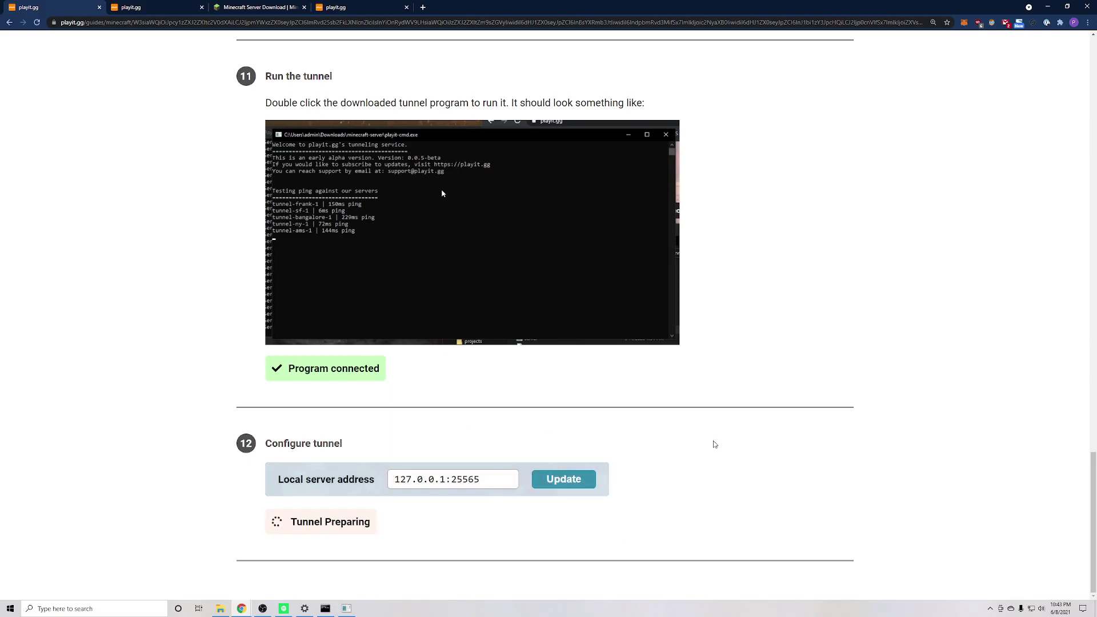
pyautogui.scroll(-2, 406, 438)
pyautogui.scroll(-2, 471, 401)
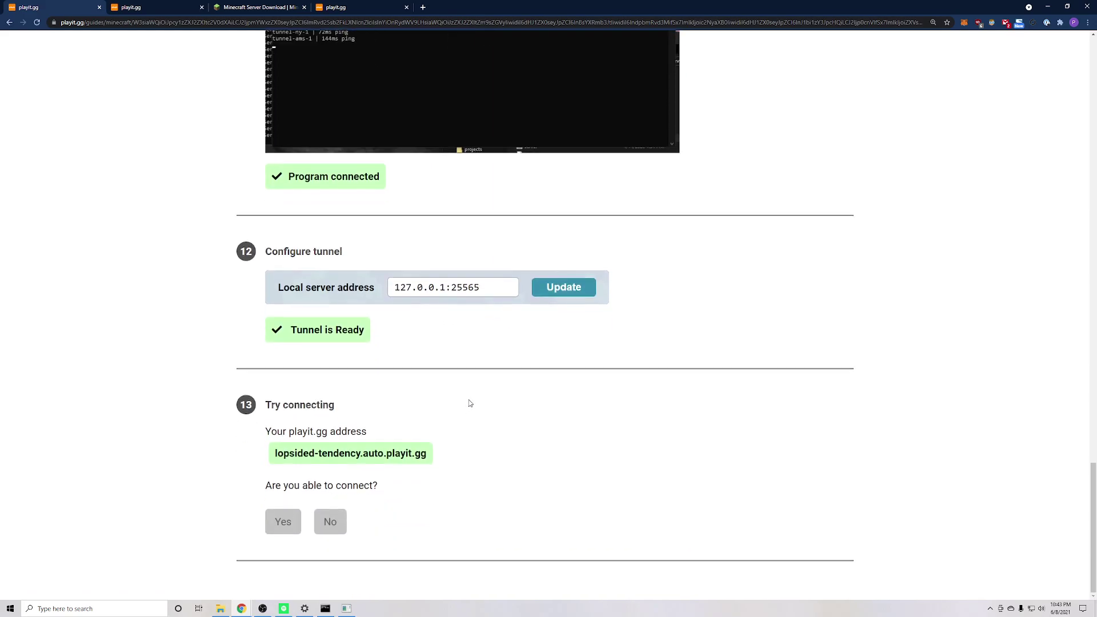
# - Copy the tunnel's playit.gg address
pyautogui.tripleClick(313, 453)
pyautogui.rightClick(361, 455)
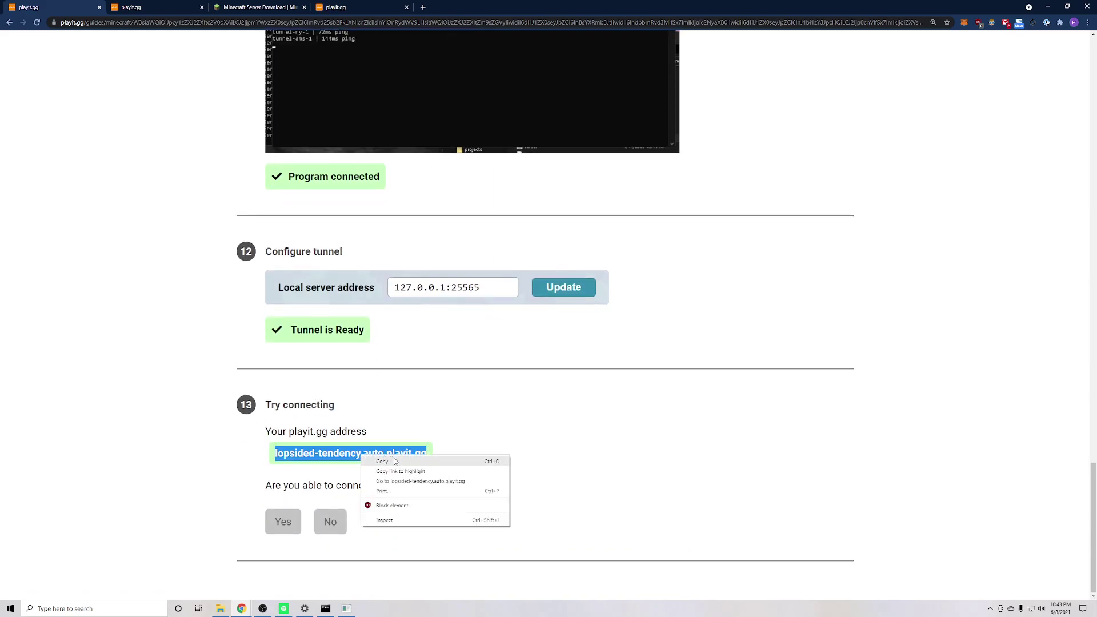
pyautogui.click(394, 462)
# - Open the Minecraft Launcher and play Minecraft 1.17
pyautogui.press('super')
pyautogui.write('mine')
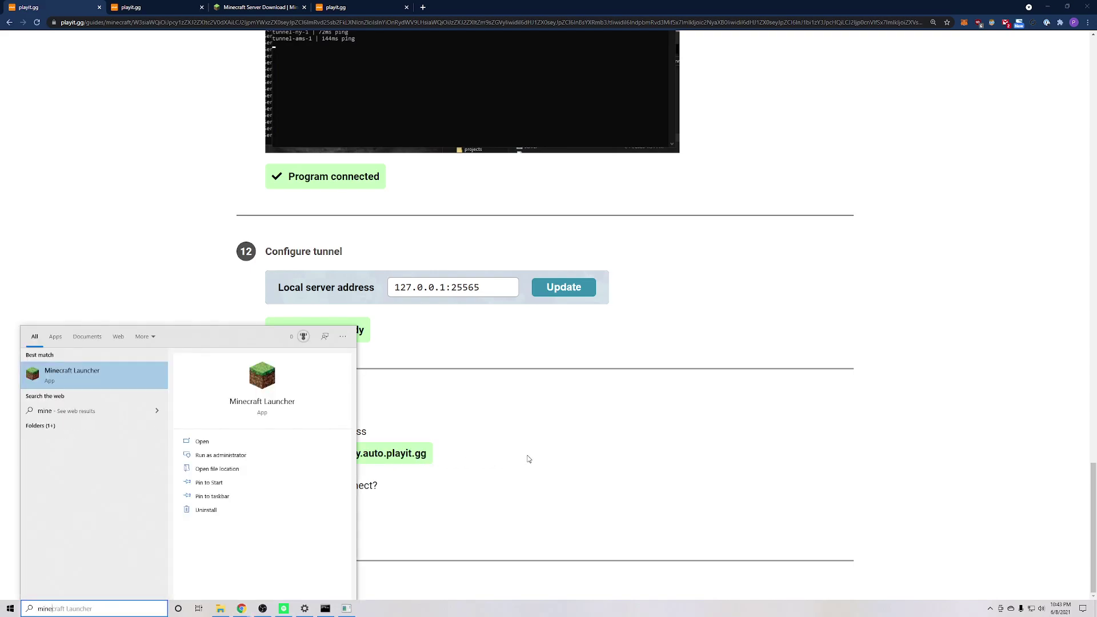
pyautogui.press('Return')
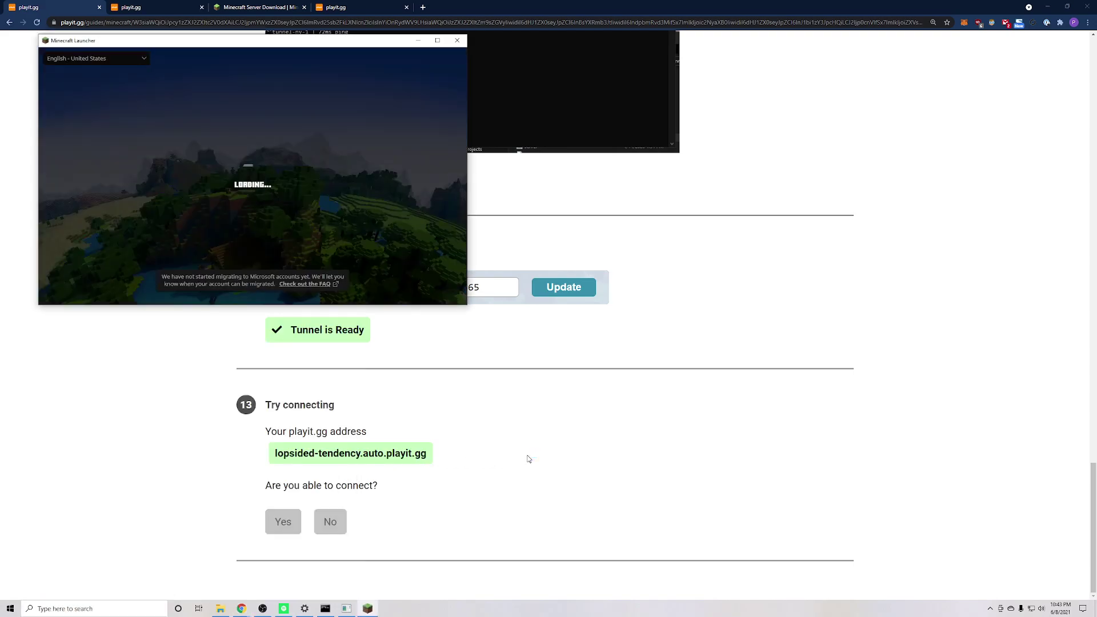
pyautogui.click(290, 251)
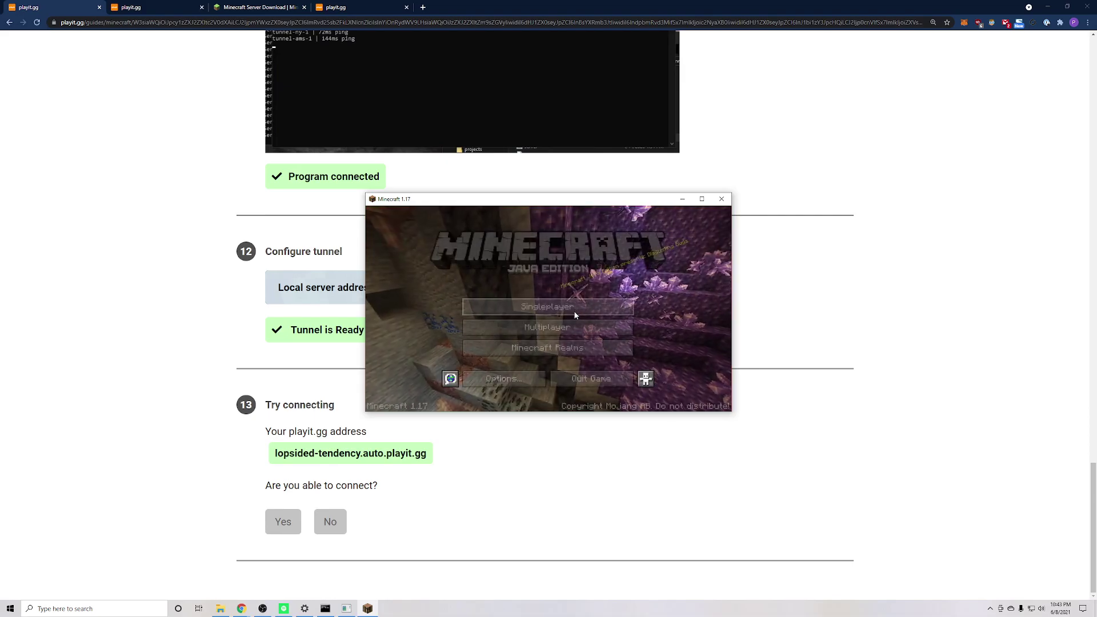
# - Direct-connect to the pasted playit.gg tunnel address from Minecraft's Multiplayer screen and join
pyautogui.click(574, 314)
pyautogui.click(499, 373)
pyautogui.click(554, 373)
pyautogui.hotkey('ctrl', 'a')
pyautogui.press('BackSpace')
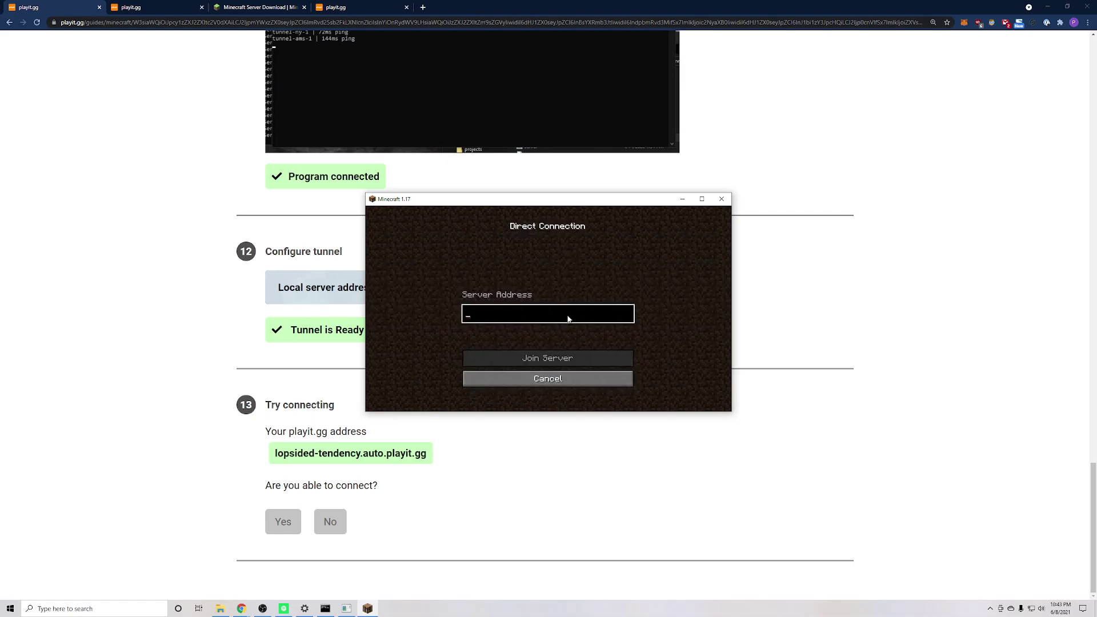
pyautogui.hotkey('ctrl', 'v')
pyautogui.click(576, 355)
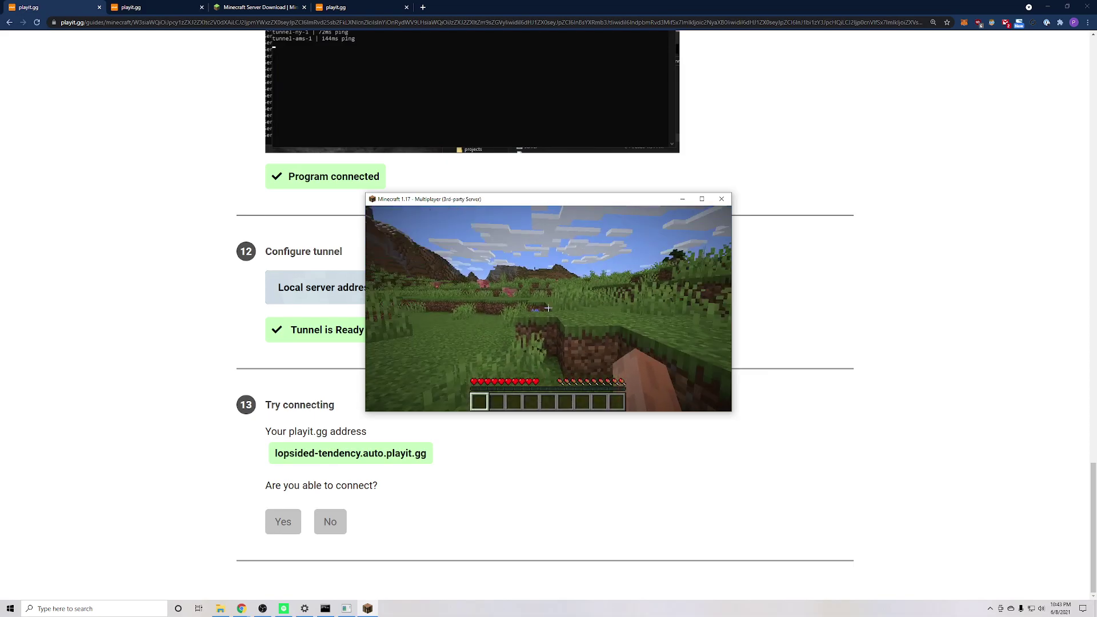
# - Pause the game, shift its window left, and bring the server console forward
pyautogui.press('Escape')
pyautogui.press('Escape')
pyautogui.press('Escape')
pyautogui.moveTo(533, 200); pyautogui.dragTo(264, 194)
pyautogui.click(326, 608)
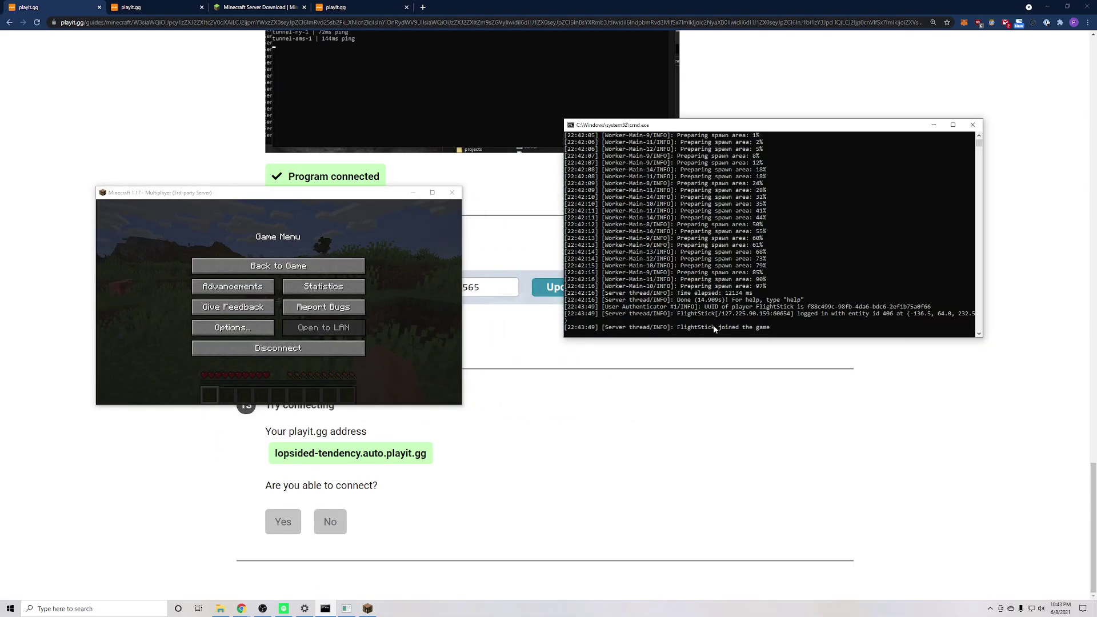
# - Place the playit tunnel log at the lower right and exit its text-selection mode
pyautogui.click(346, 608)
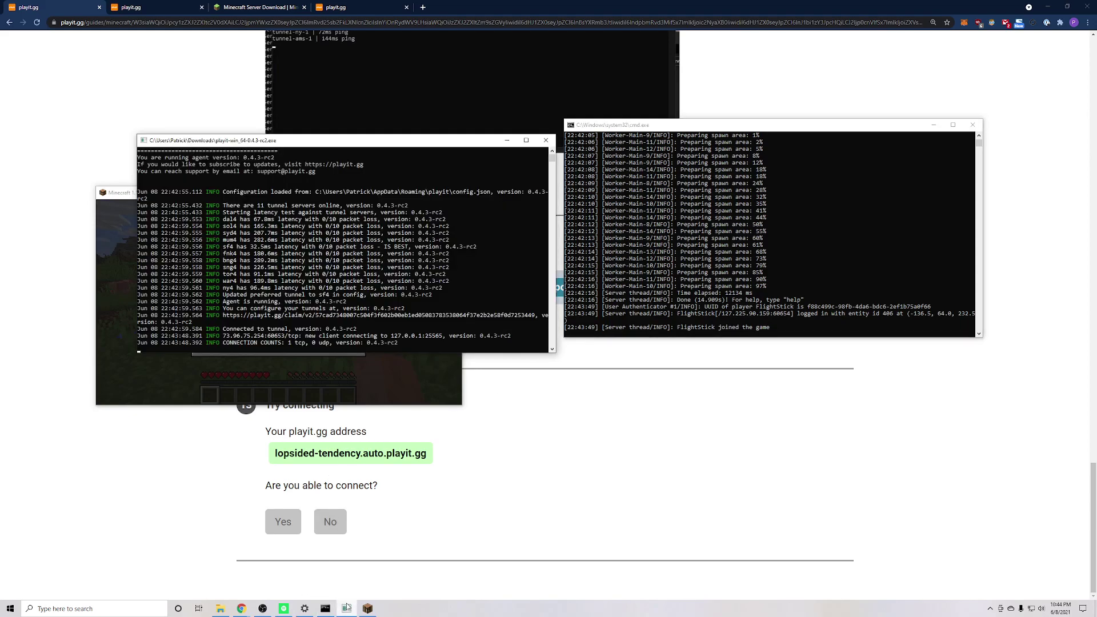
pyautogui.moveTo(394, 140); pyautogui.dragTo(790, 318)
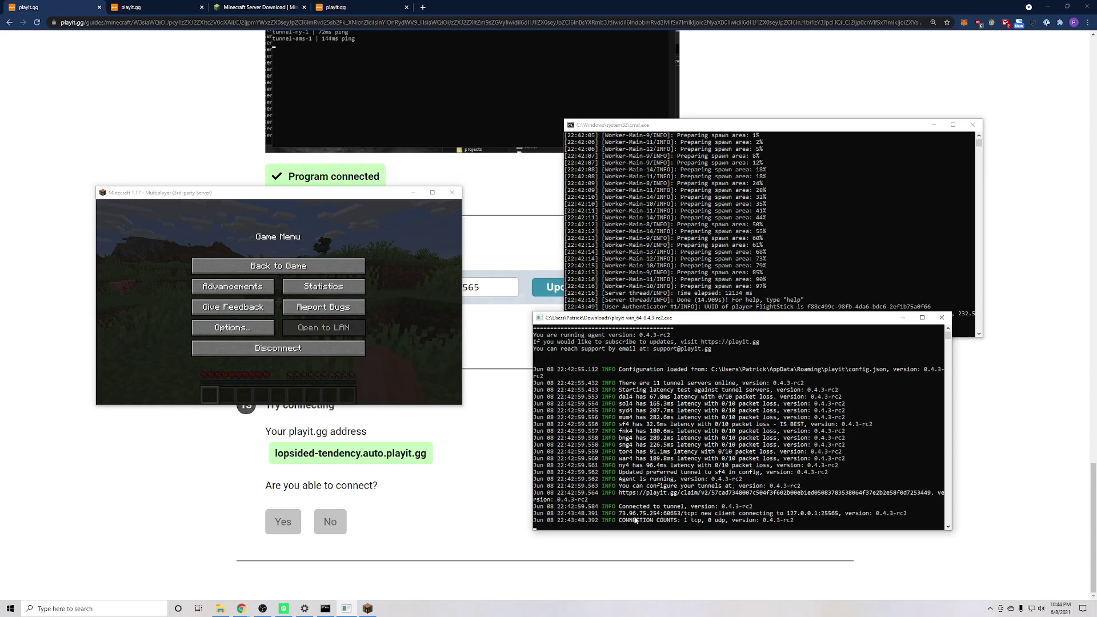
pyautogui.click(631, 520)
pyautogui.press('Escape')
# - Walk forward into the field in Minecraft, then pause to the Game Menu
pyautogui.click(350, 267)
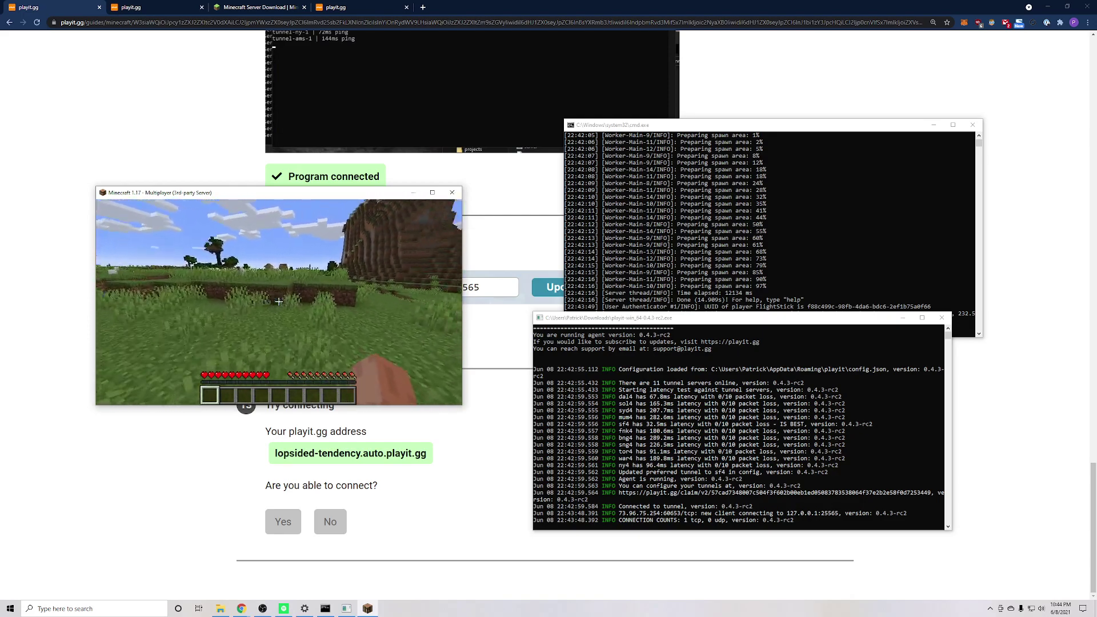
pyautogui.press('w')
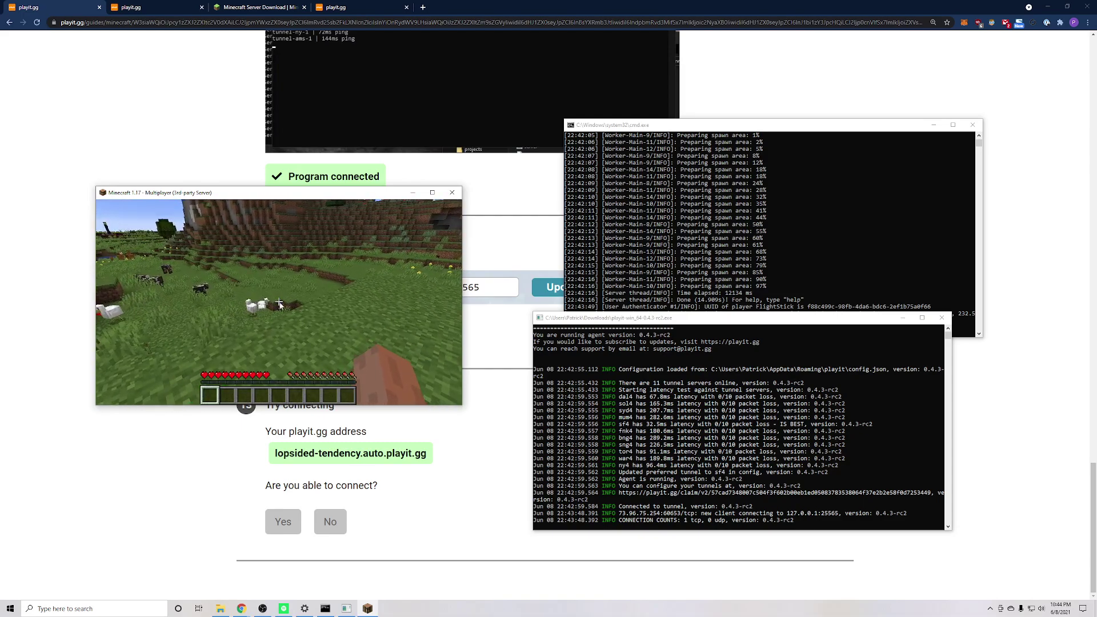
pyautogui.press('Escape')
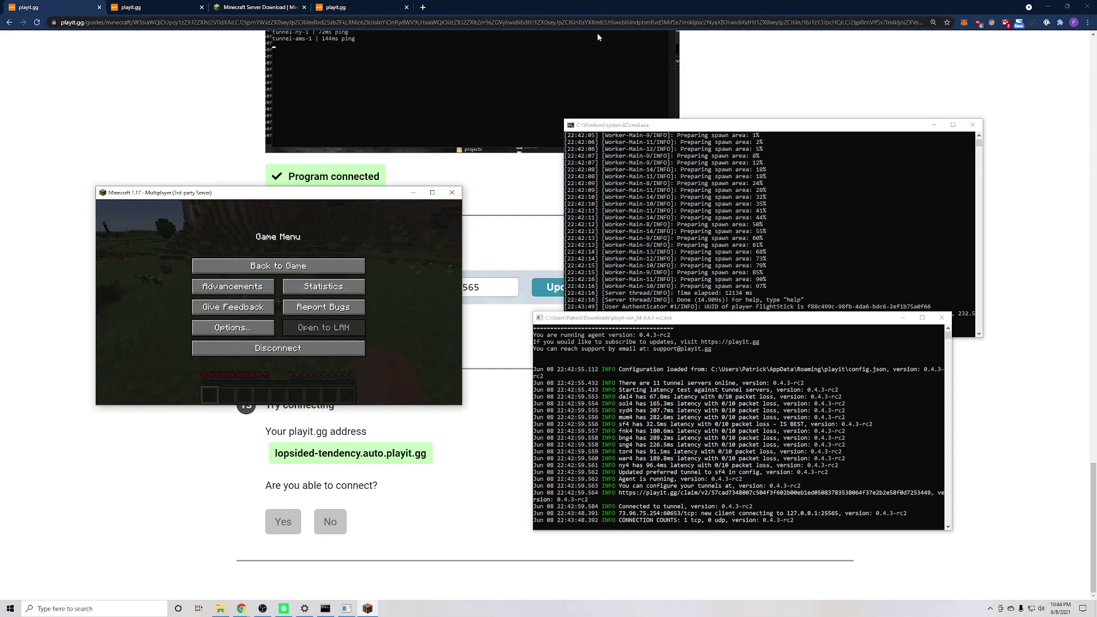
# - Return to the playit.gg Minecraft Java setup guide and scroll to its top
pyautogui.click(225, 145)
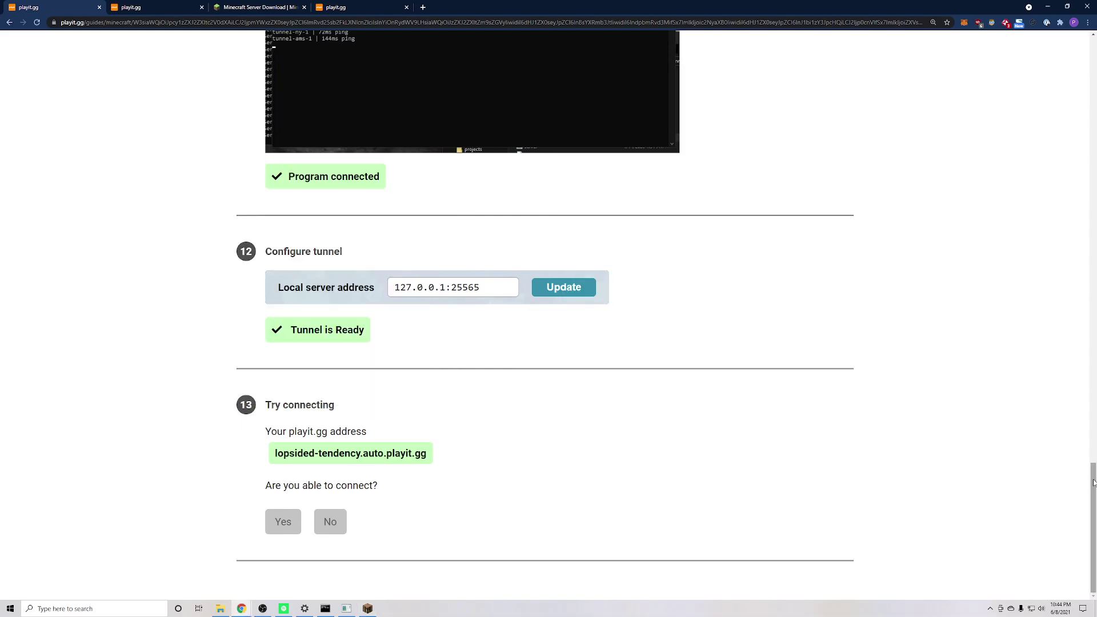
pyautogui.moveTo(1092, 470); pyautogui.dragTo(1094, 46)
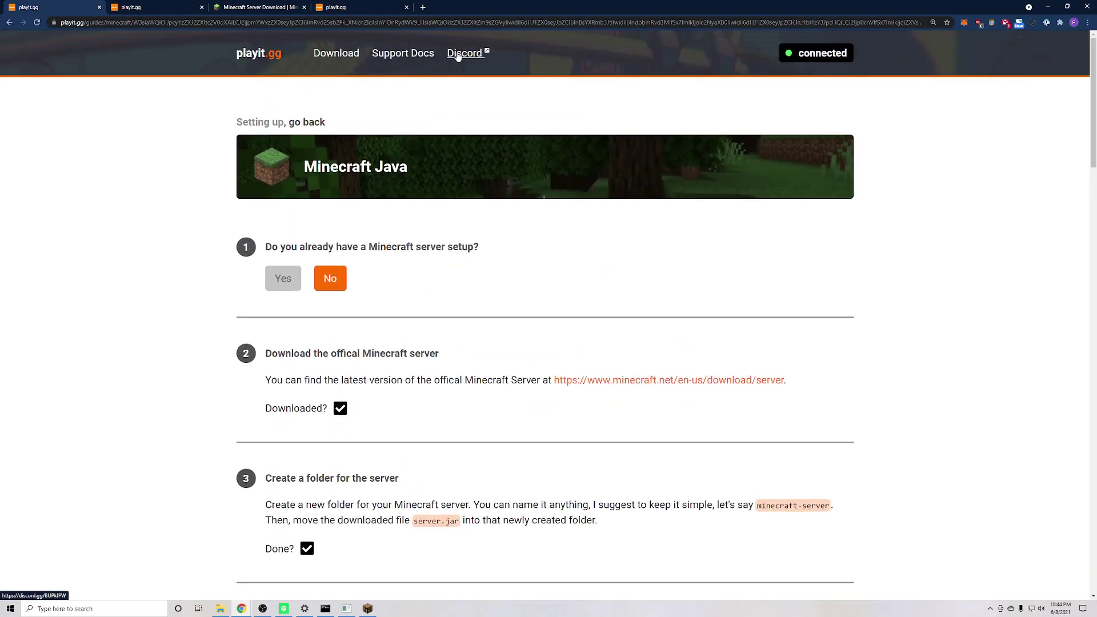